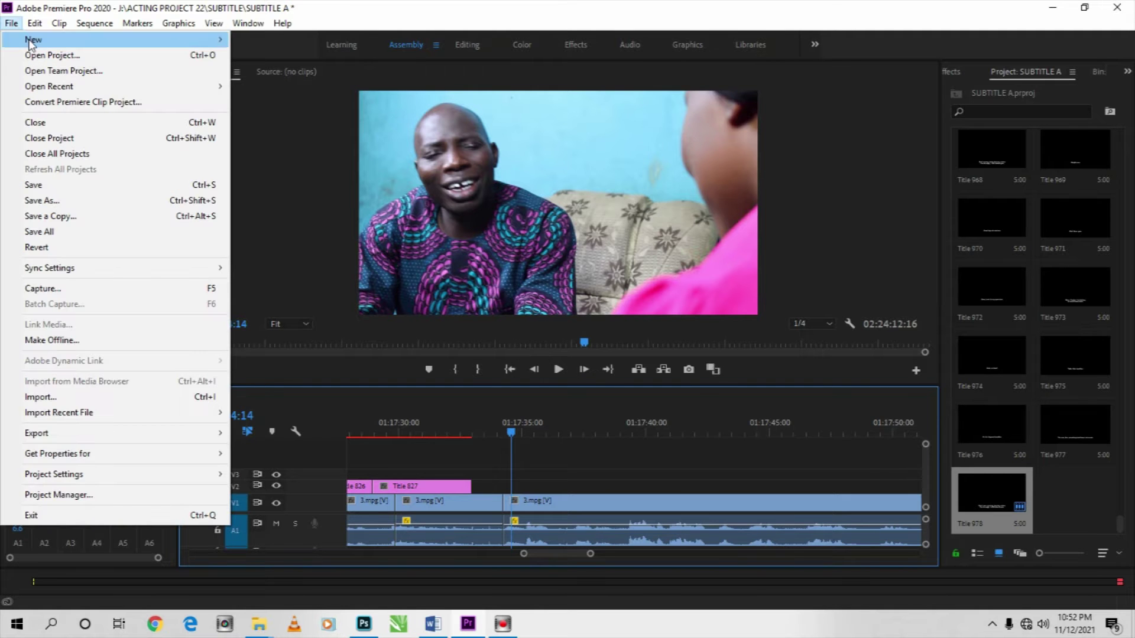
Create a new 1440×1080, 25 fps legacy title, keeping the default name Title 979
mouse_move(32, 44)
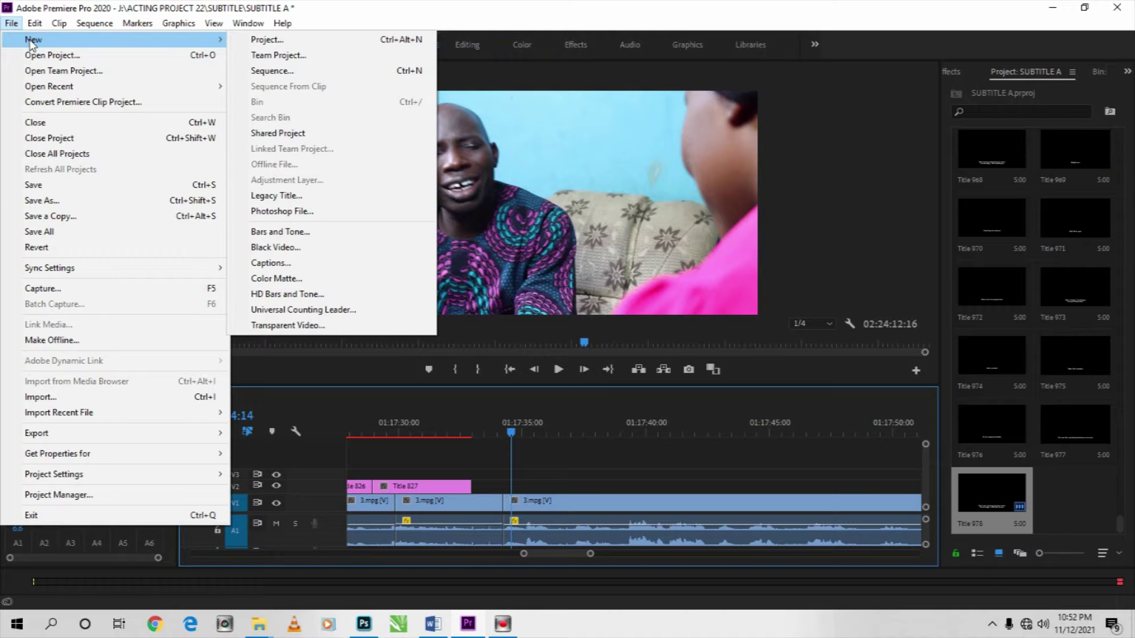
left_click(274, 197)
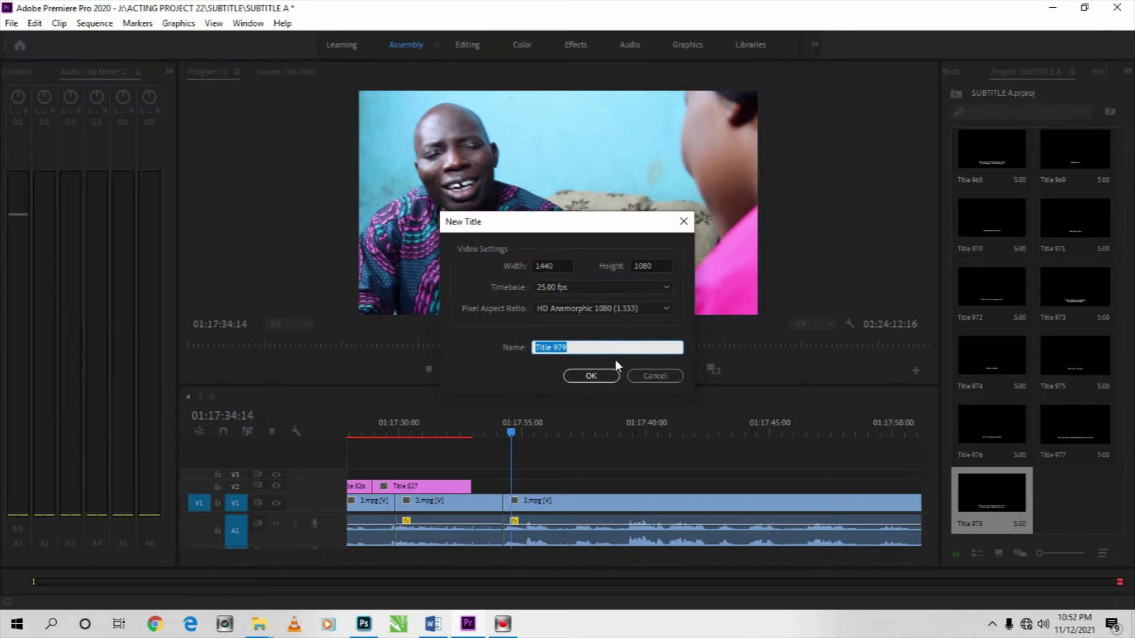
left_click(593, 379)
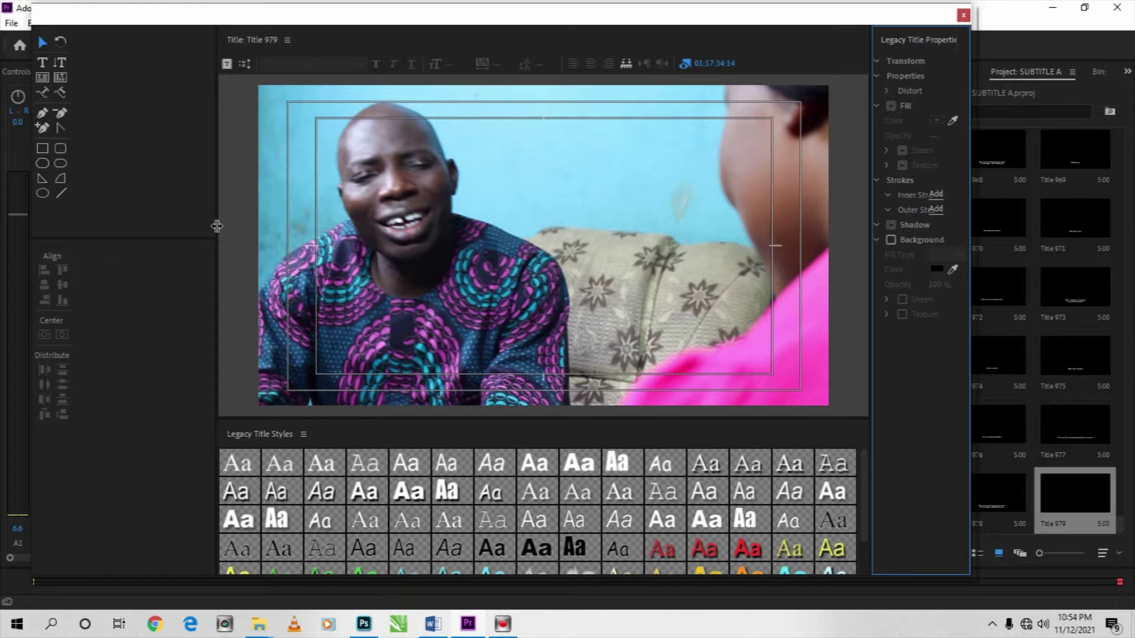
Widen the canvas and paste the caption ALRIGHT MA into a lower-middle text box, removing the period
left_click_drag(217, 226, 132, 224)
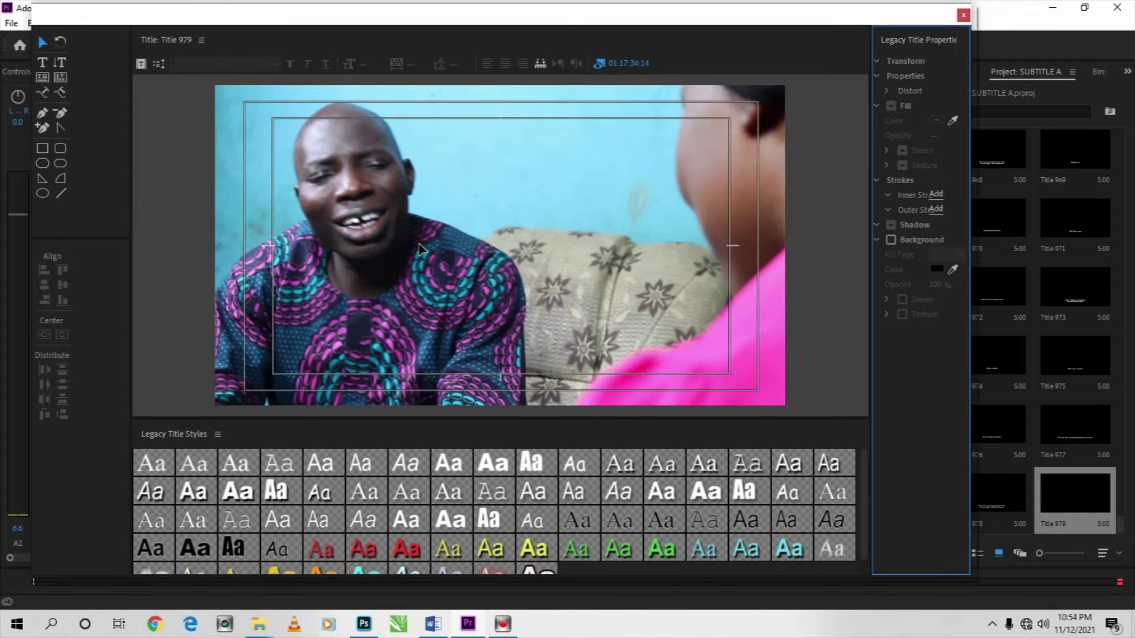
left_click(43, 64)
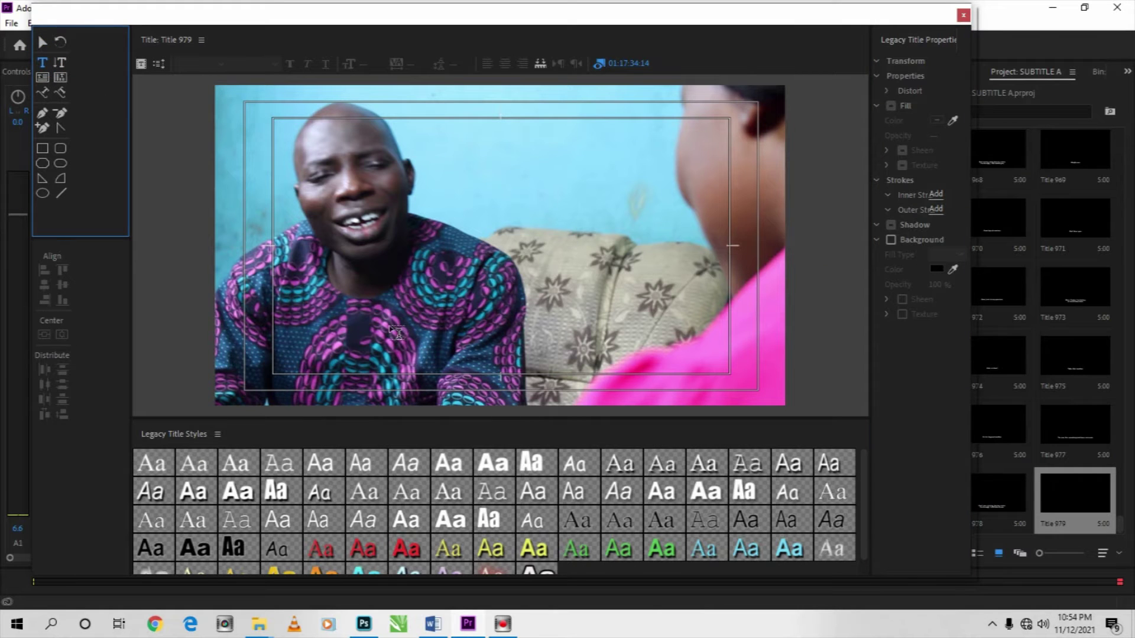
left_click(348, 312)
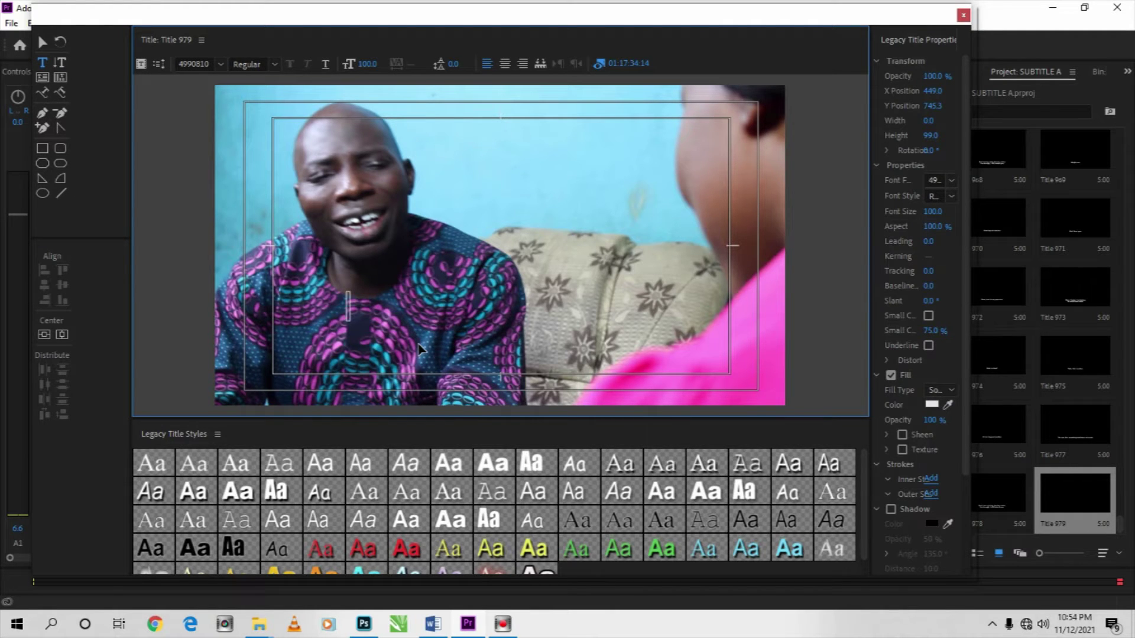
type("ALRIGHT MA.")
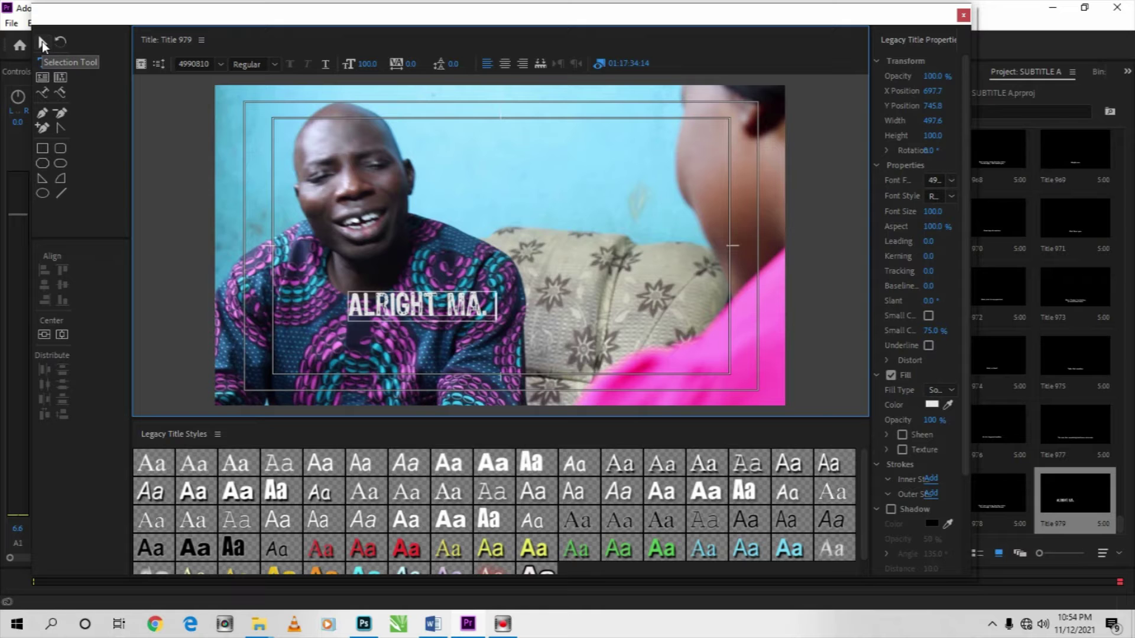
key("BackSpace")
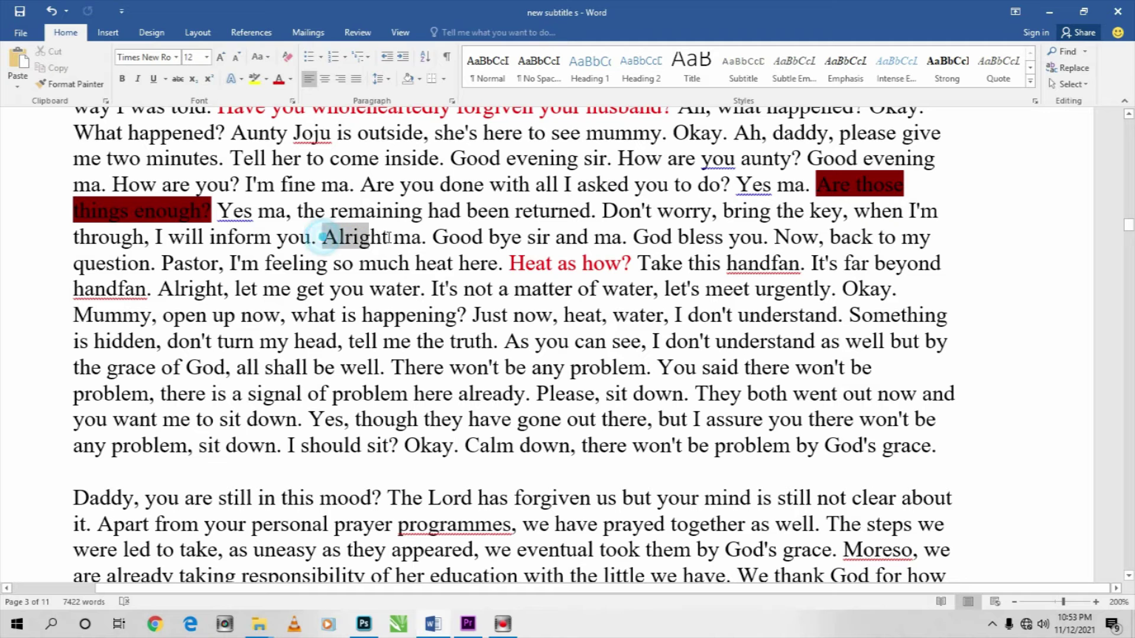
Copy the 'Alright ma.' line from the Word transcript
left_click_drag(379, 238, 433, 238)
right_click(395, 245)
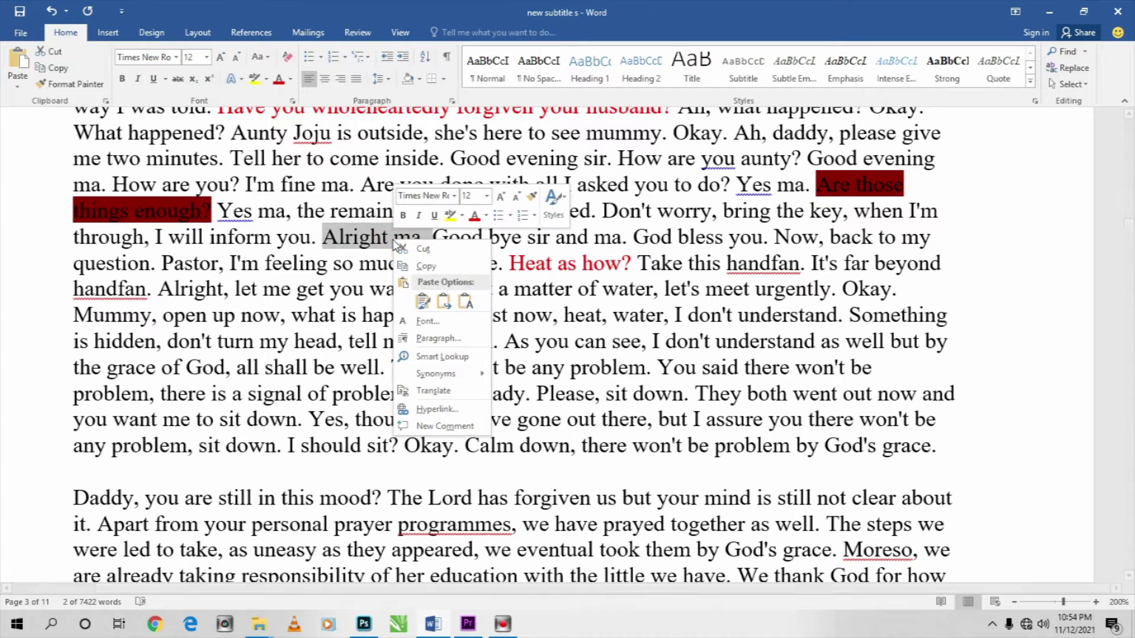
left_click(429, 264)
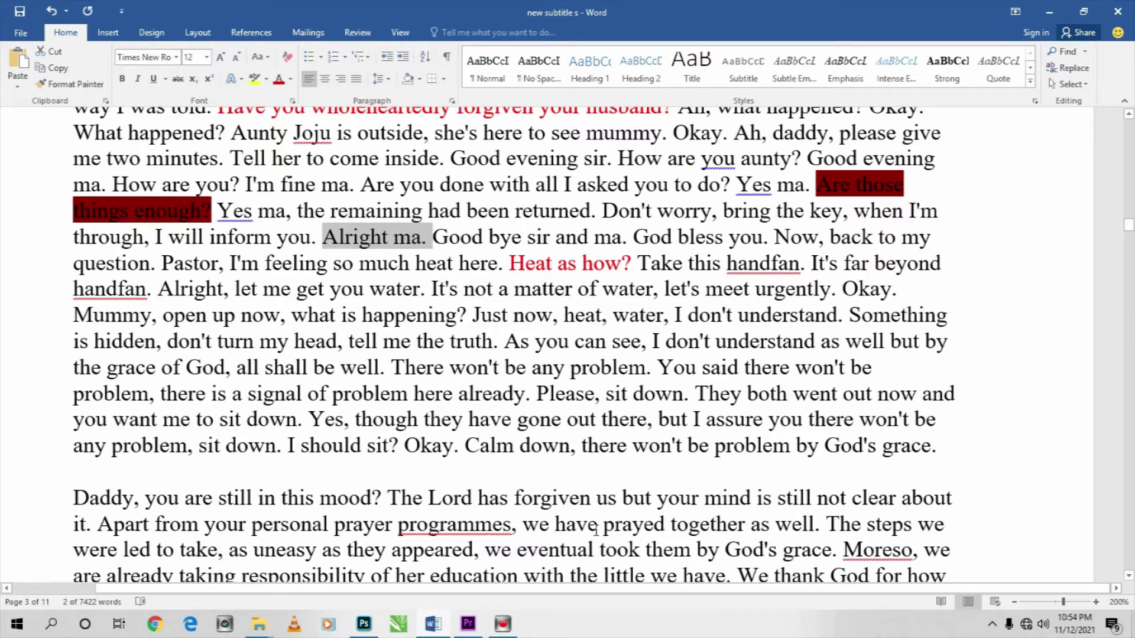
Centre the ALRIGHT MA caption horizontally and move it down near the bottom of the safe area
left_click(468, 624)
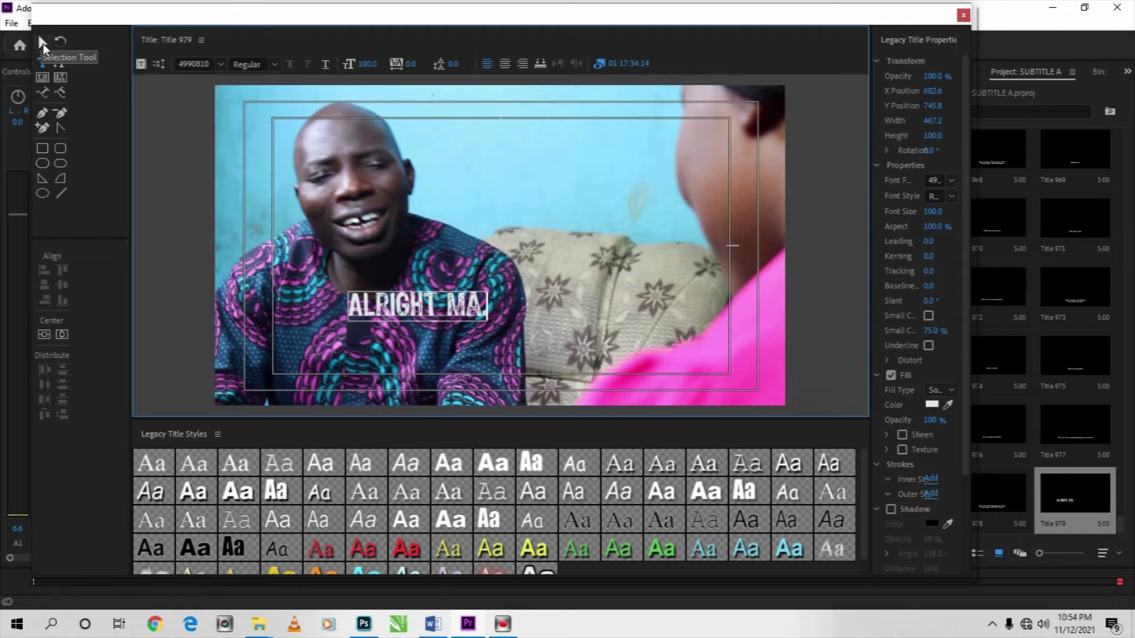
left_click(43, 44)
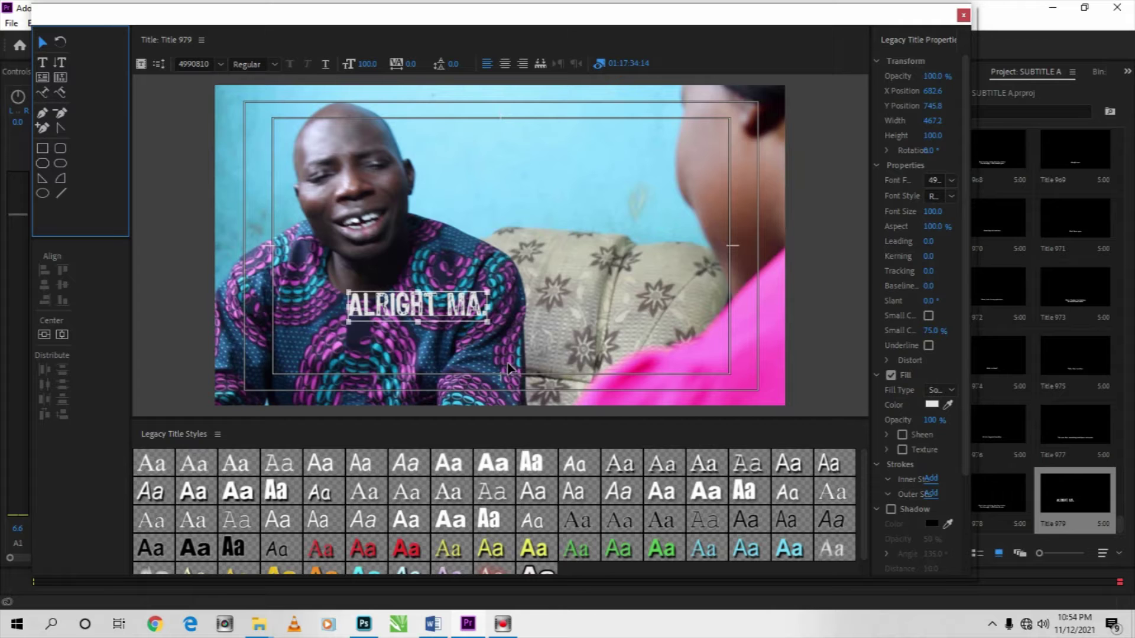
left_click(67, 333)
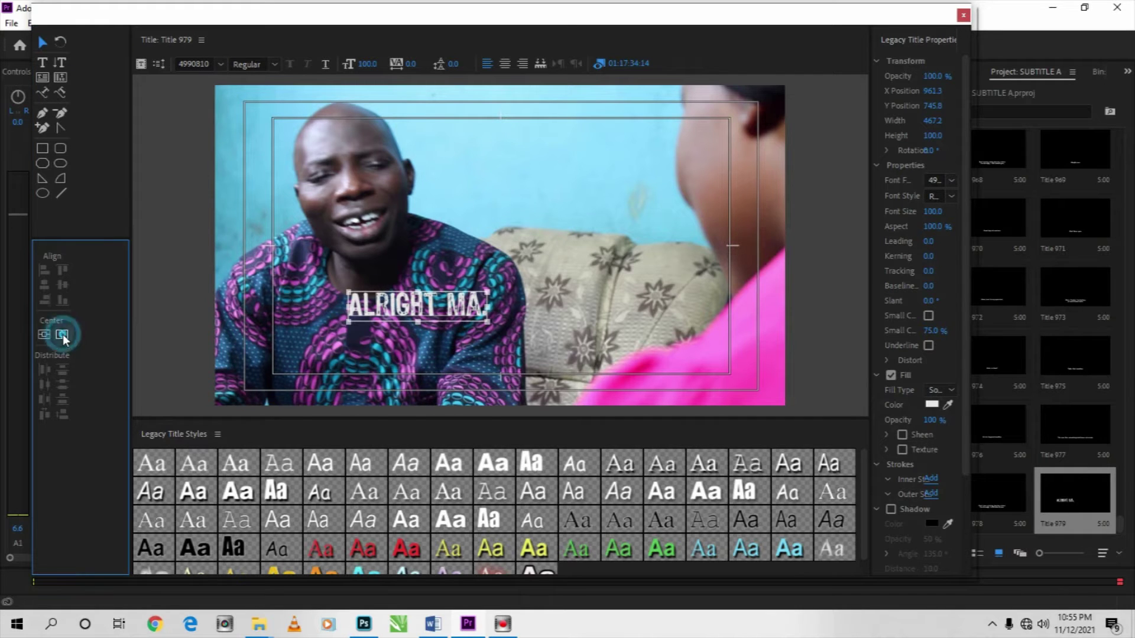
left_click(62, 334)
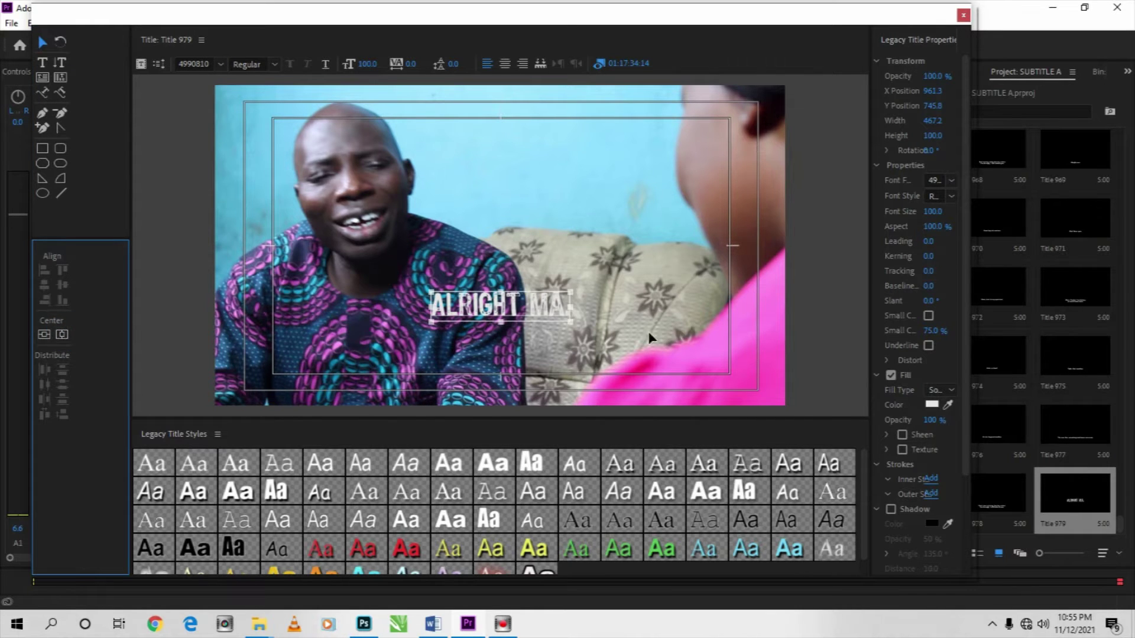
left_click_drag(517, 314, 518, 365)
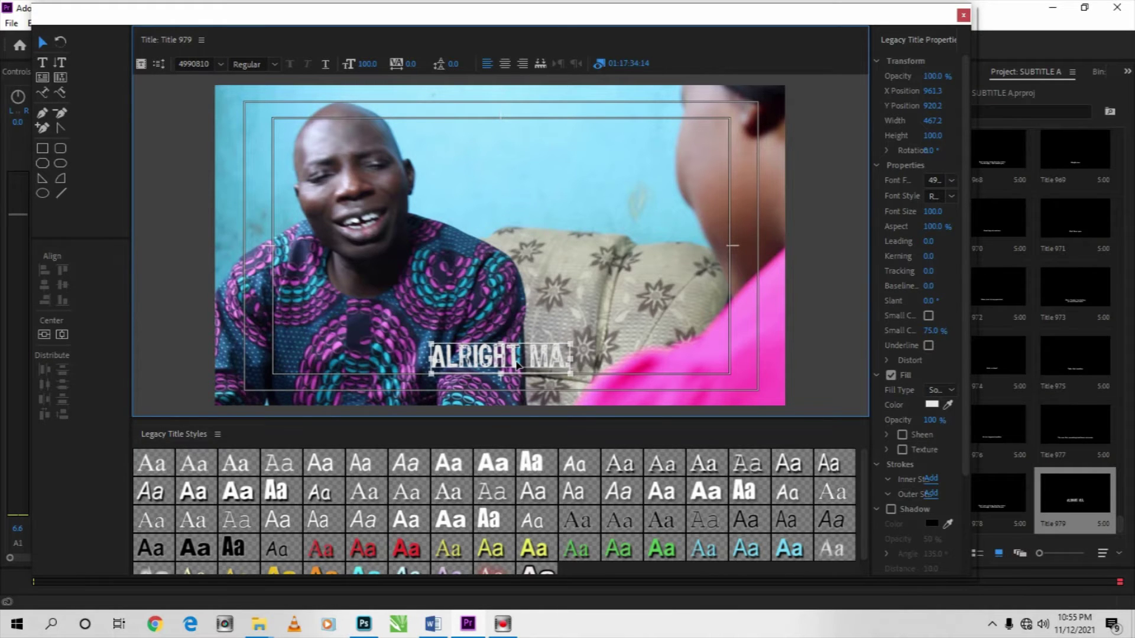
left_click_drag(866, 490, 864, 517)
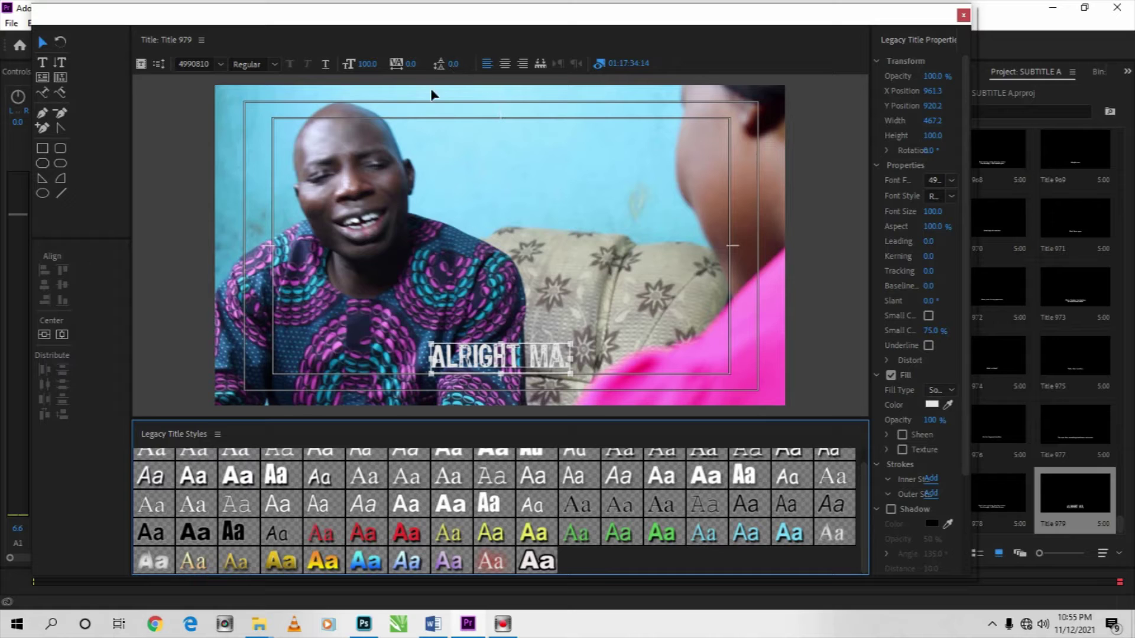
Apply the white Arial Black style to the caption and set its font size to 45
left_click(537, 561)
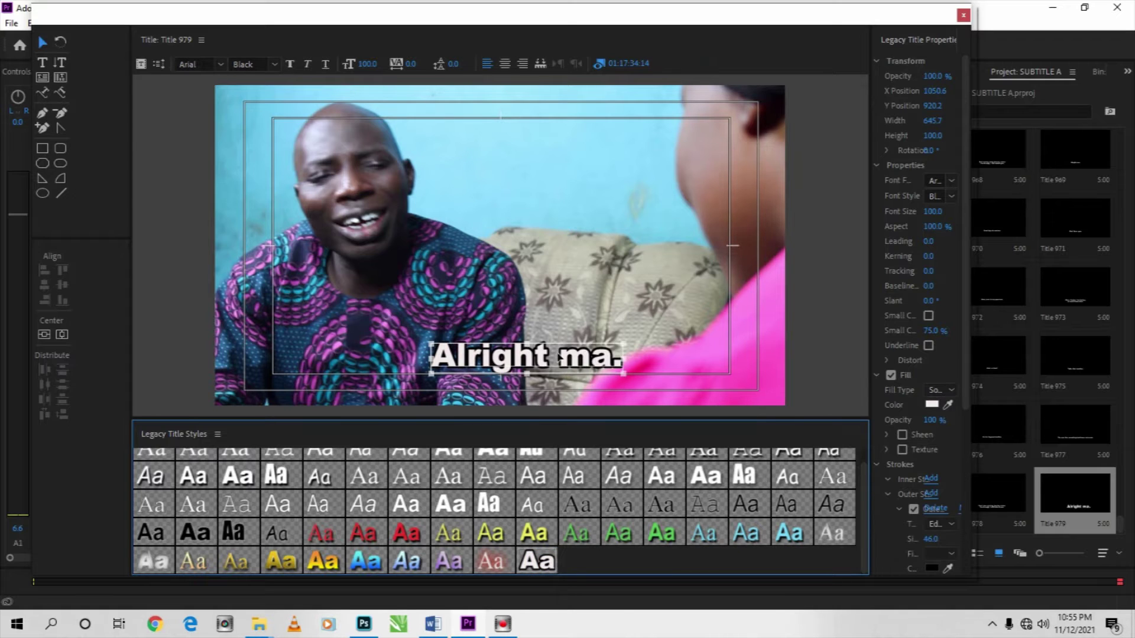
left_click(371, 61)
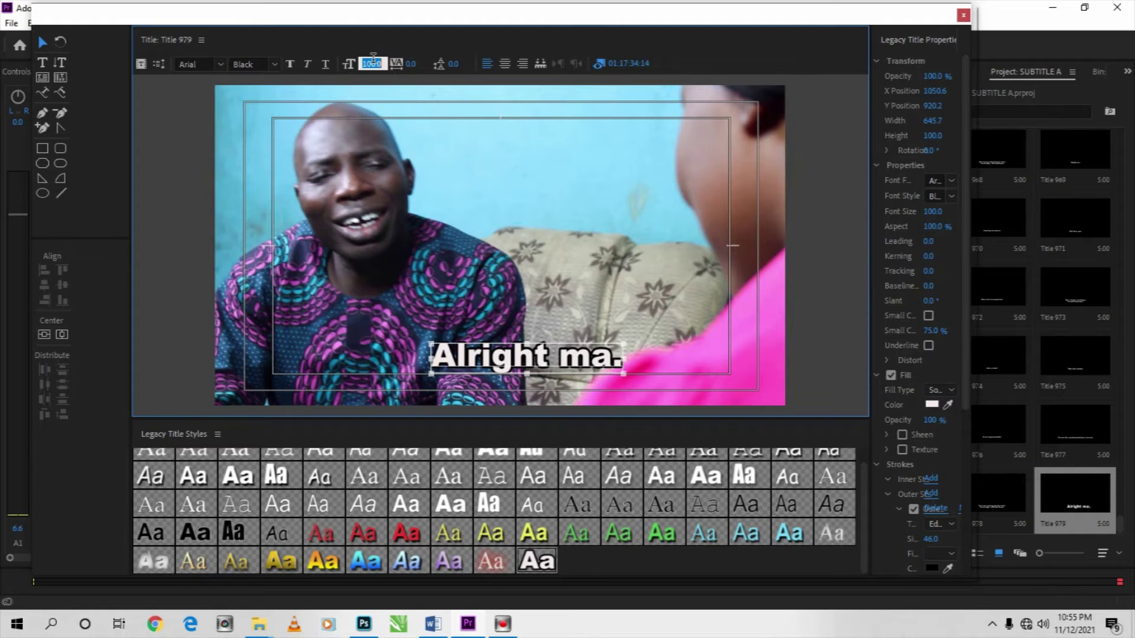
type("40")
key("Return")
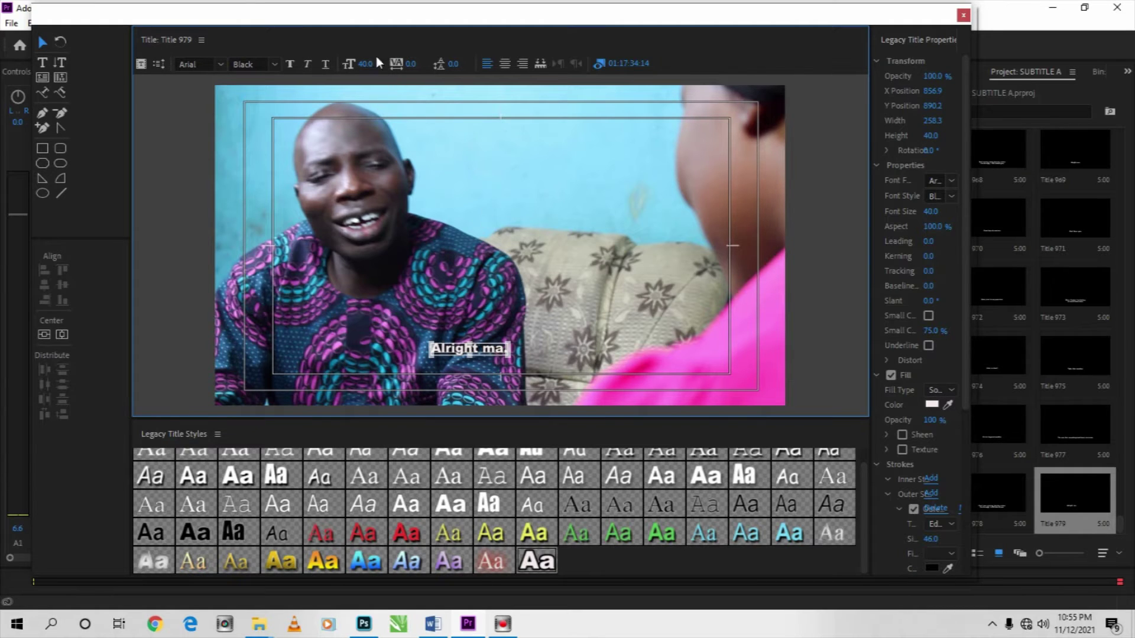
left_click(375, 62)
type("45")
key("Return")
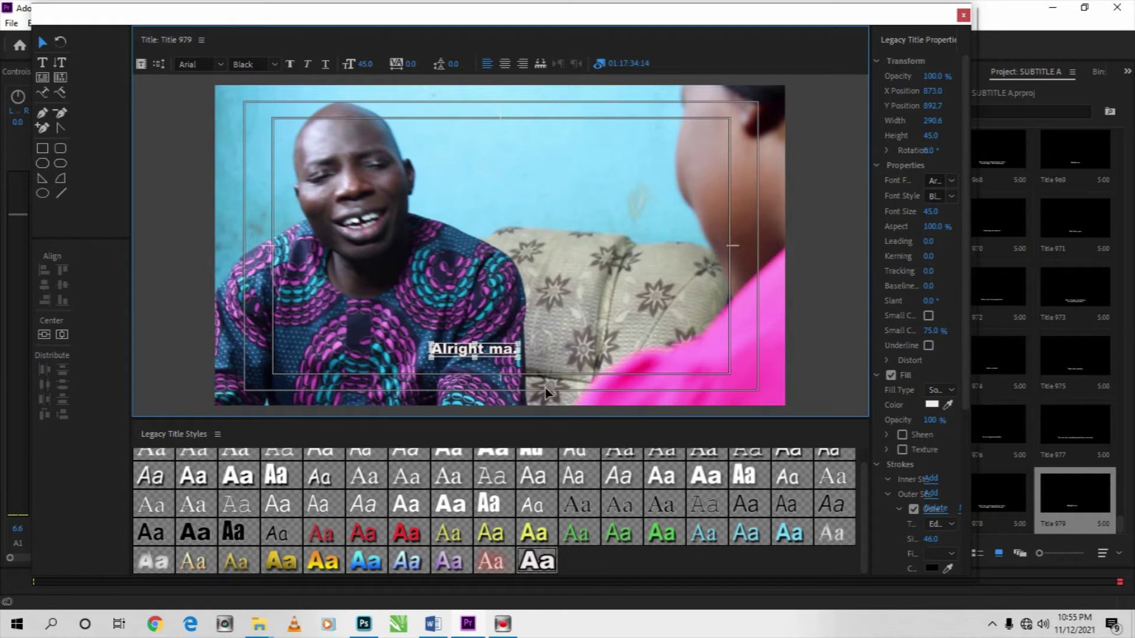
Move the caption lower, near the bottom centre of the frame
left_click(576, 334)
left_click_drag(494, 351, 520, 368)
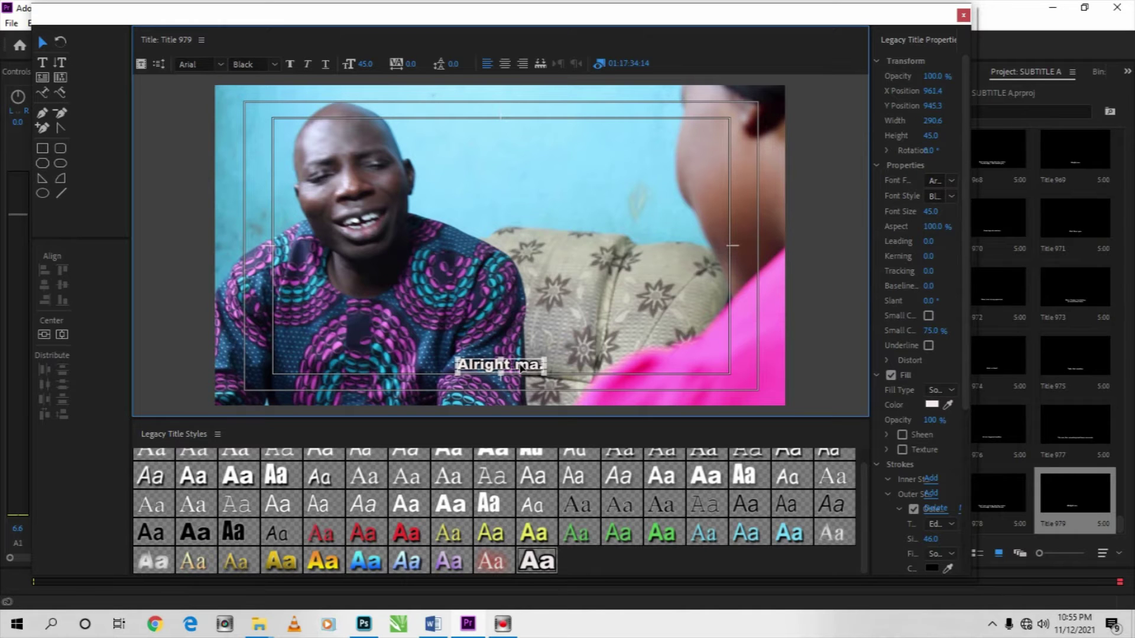
left_click(519, 331)
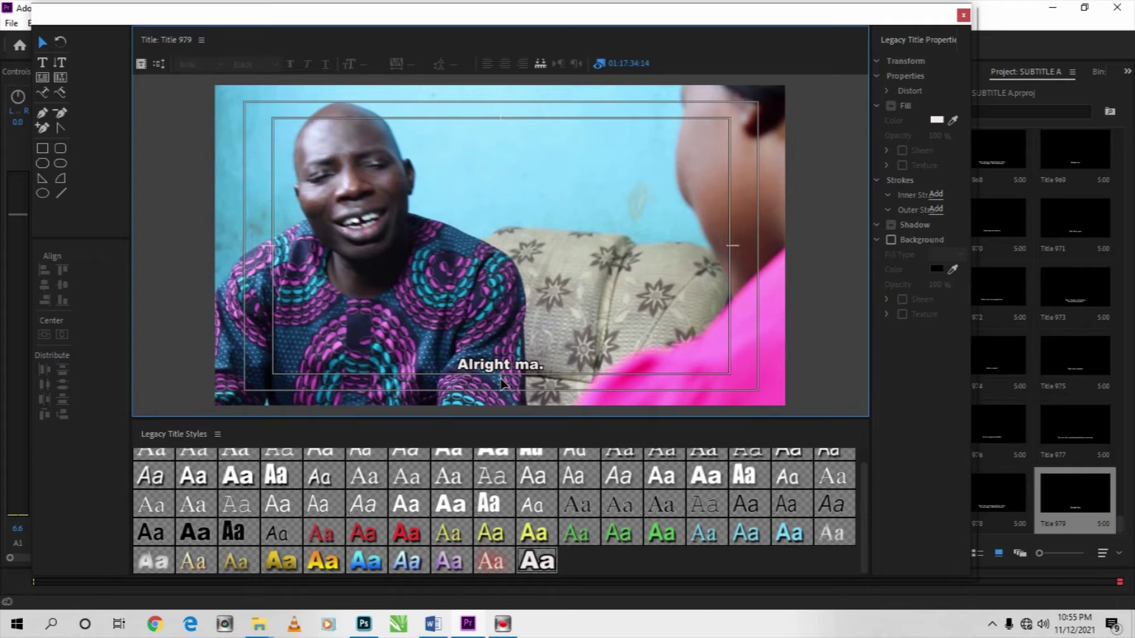
Save the project with Ctrl+S
left_click(537, 368)
key("ctrl+s")
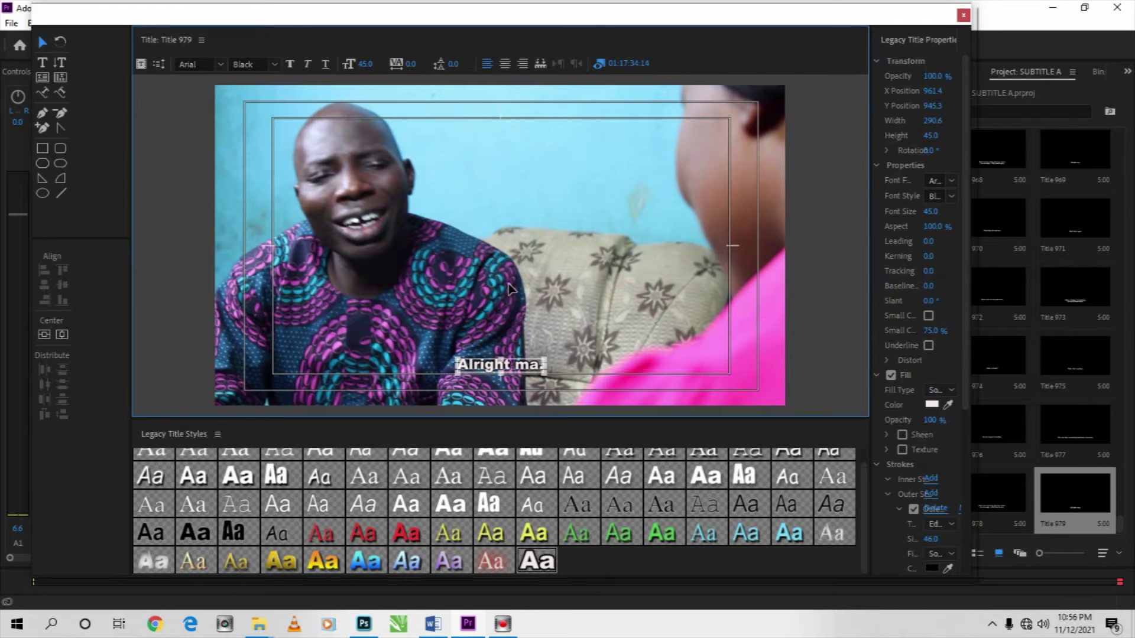
left_click(512, 290)
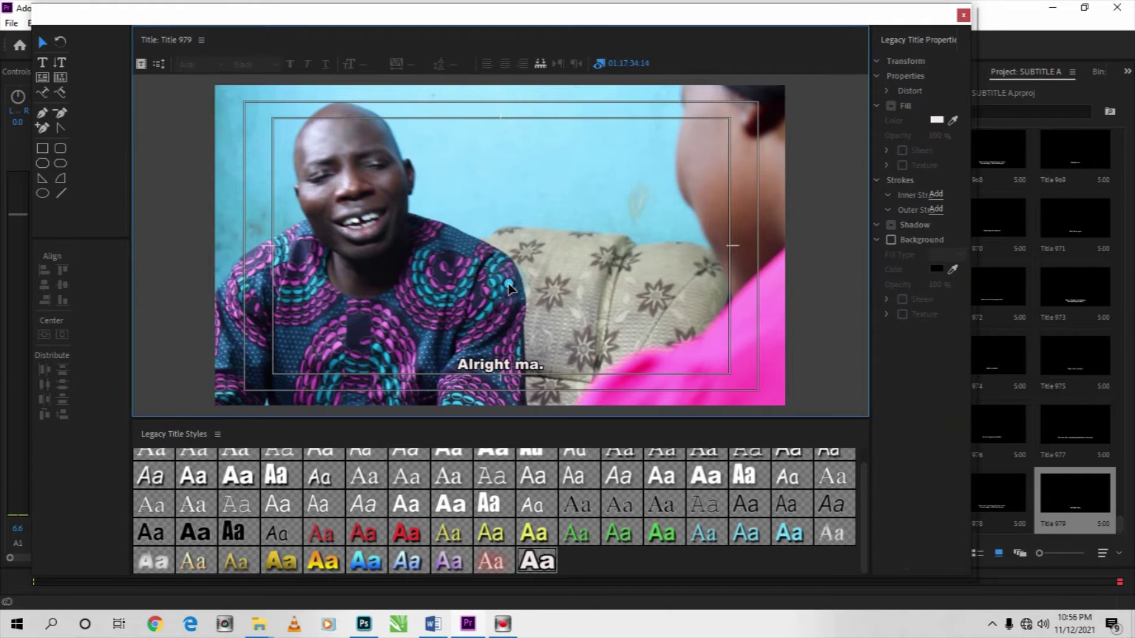
Create Title 980 based on the current title and return to the Word transcript
left_click(141, 64)
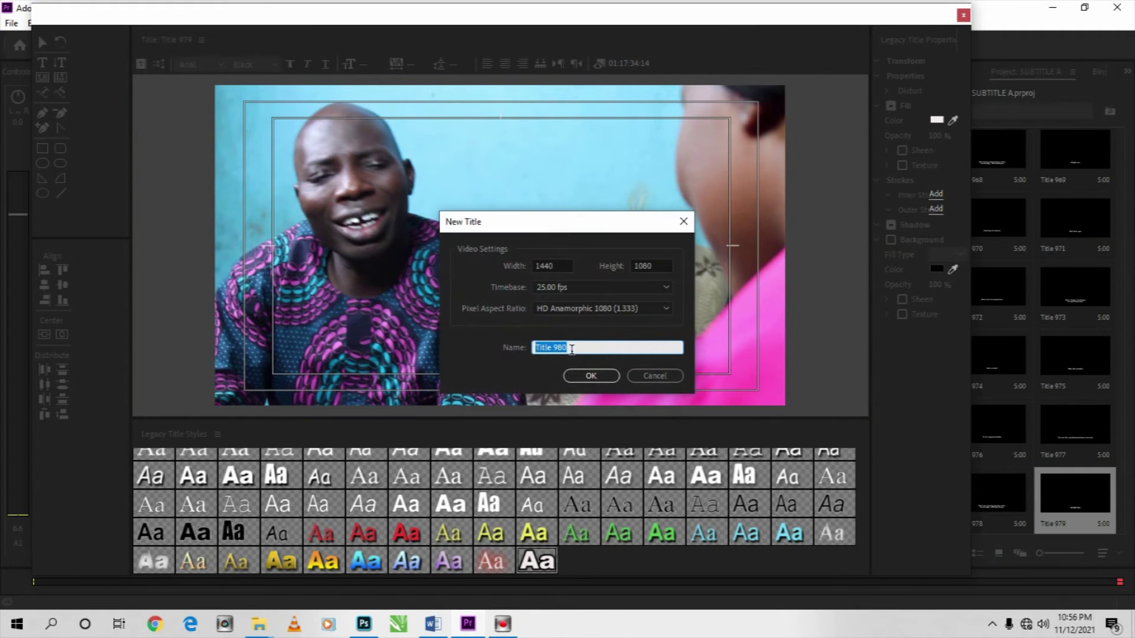
left_click(598, 375)
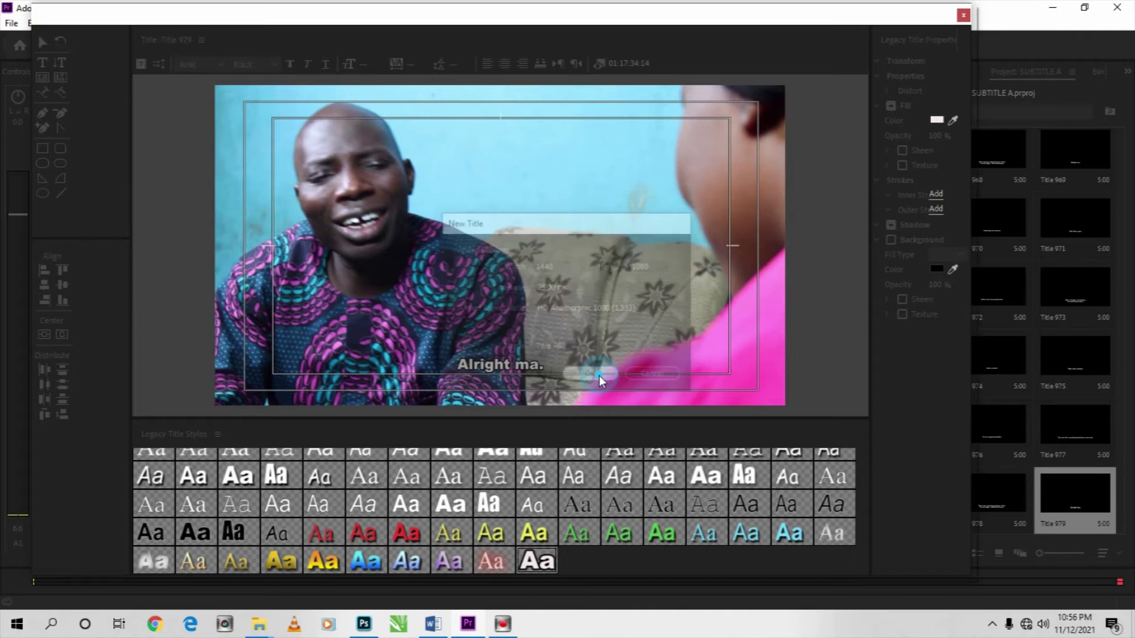
left_click(436, 627)
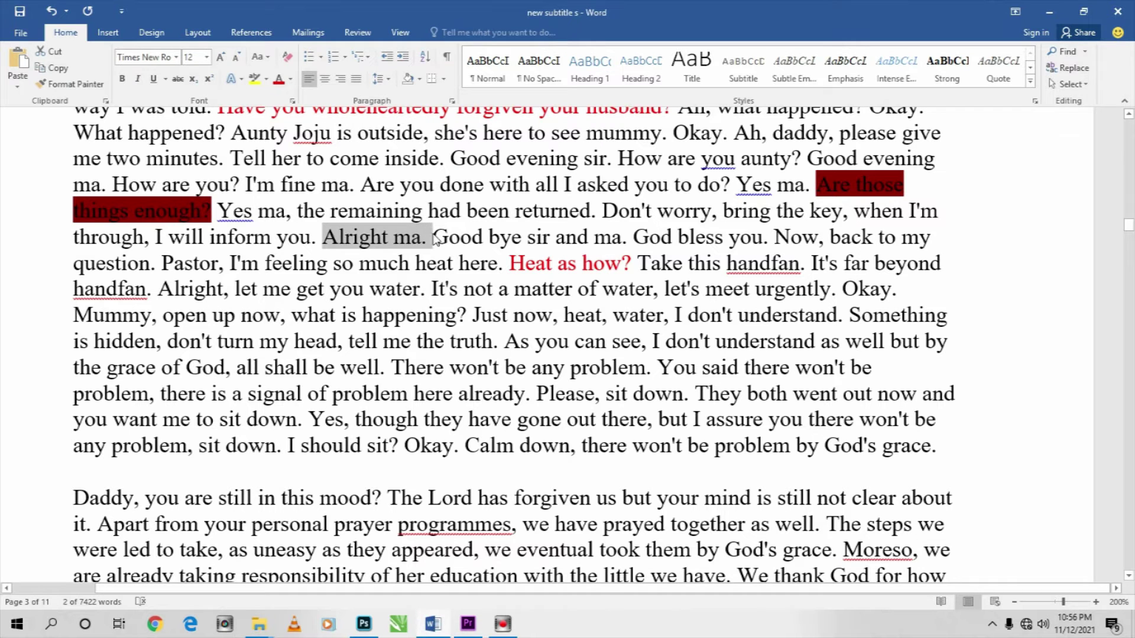
Copy 'Good bye sir and ma.' from Word and select the inherited caption in Title 980
left_click_drag(434, 237, 622, 239)
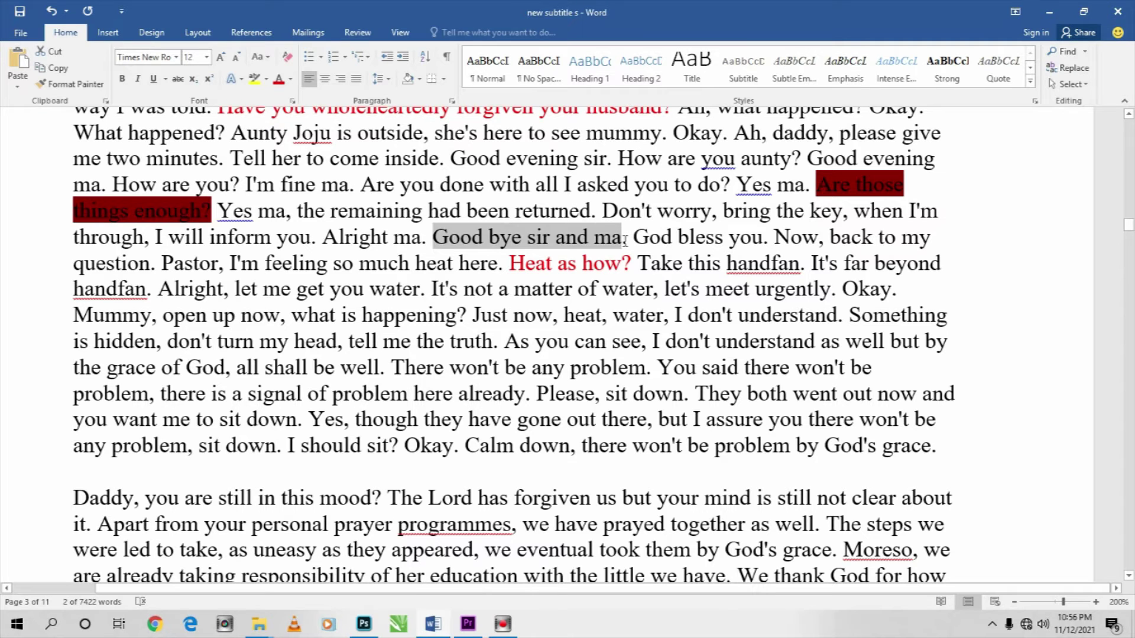
right_click(568, 239)
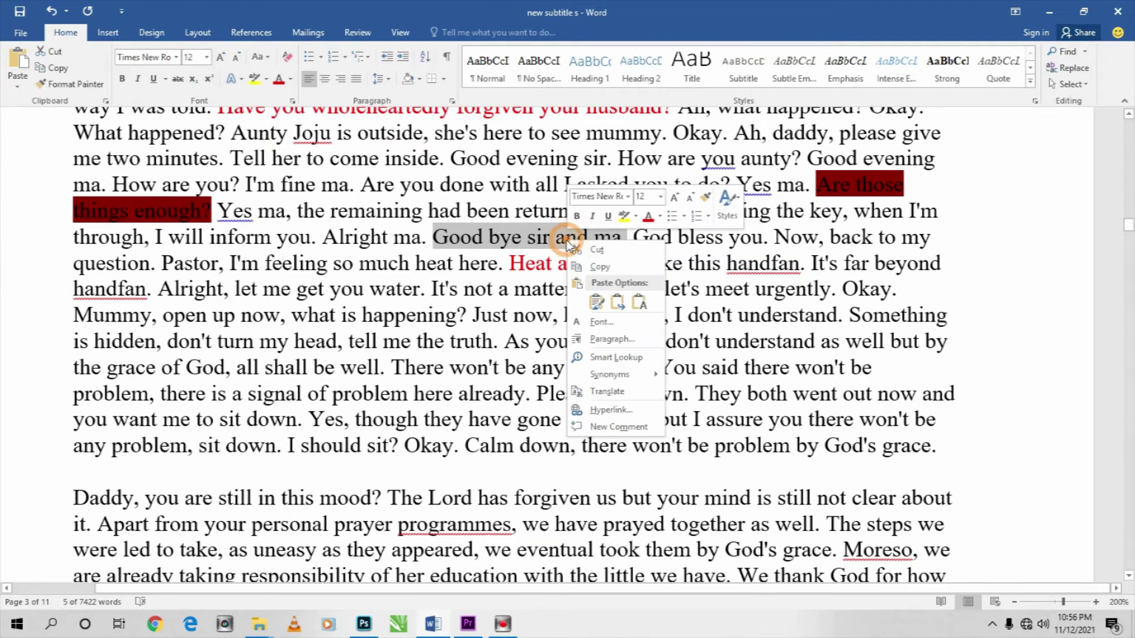
left_click(621, 268)
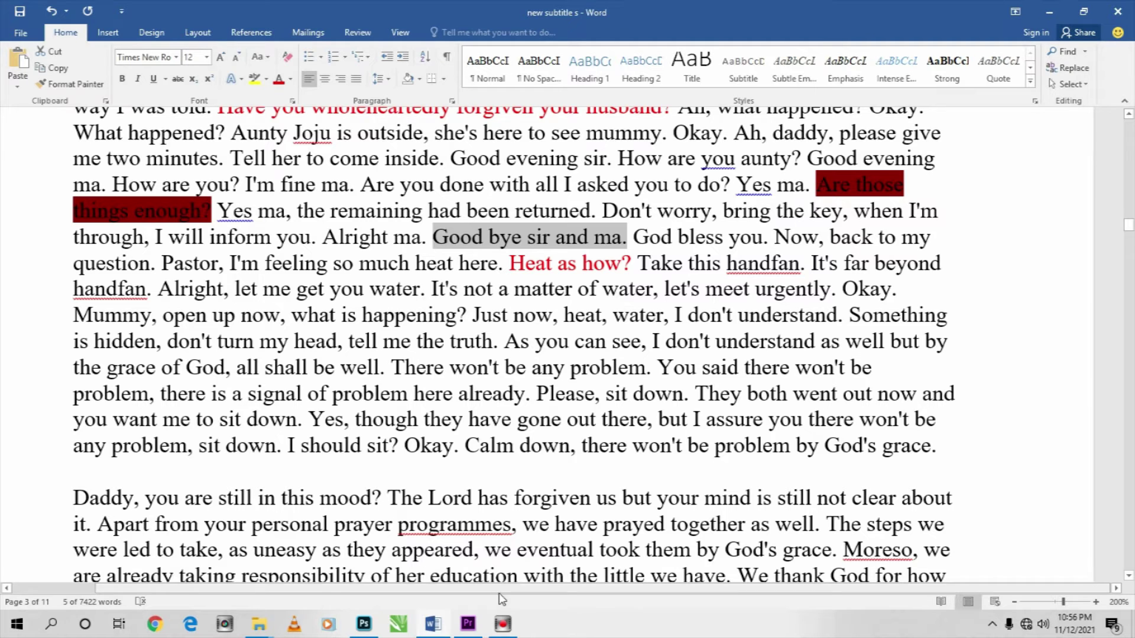
left_click(468, 625)
left_click(490, 375)
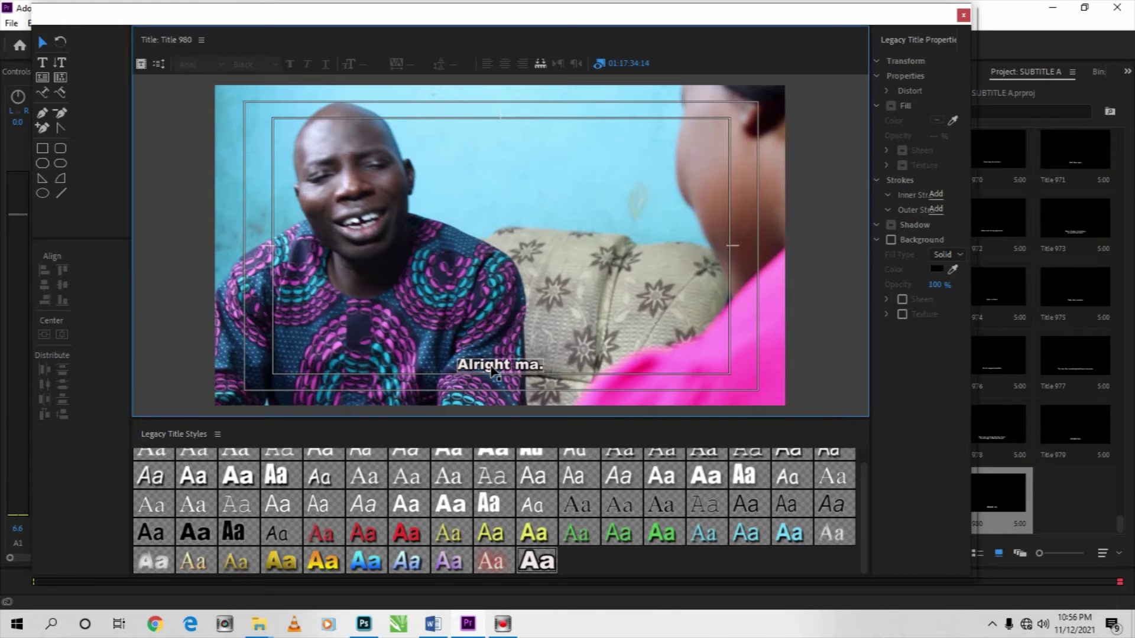
Replace the caption with 'Good bye sir and ma.', centre it horizontally and save
double_click(492, 371)
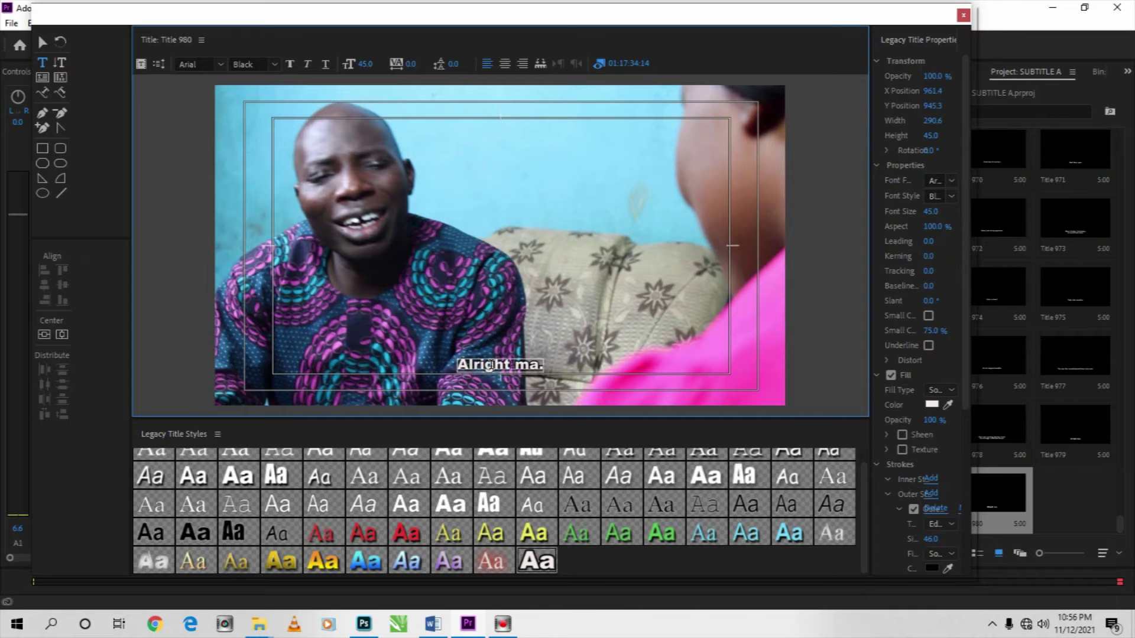
key("ctrl+a")
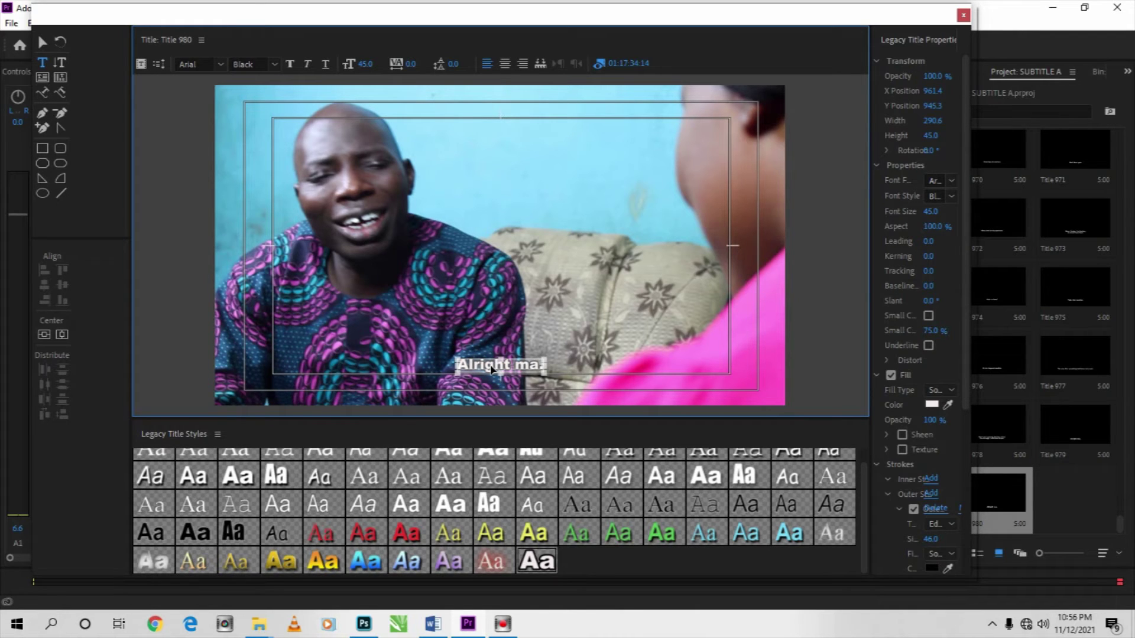
key("ctrl+v")
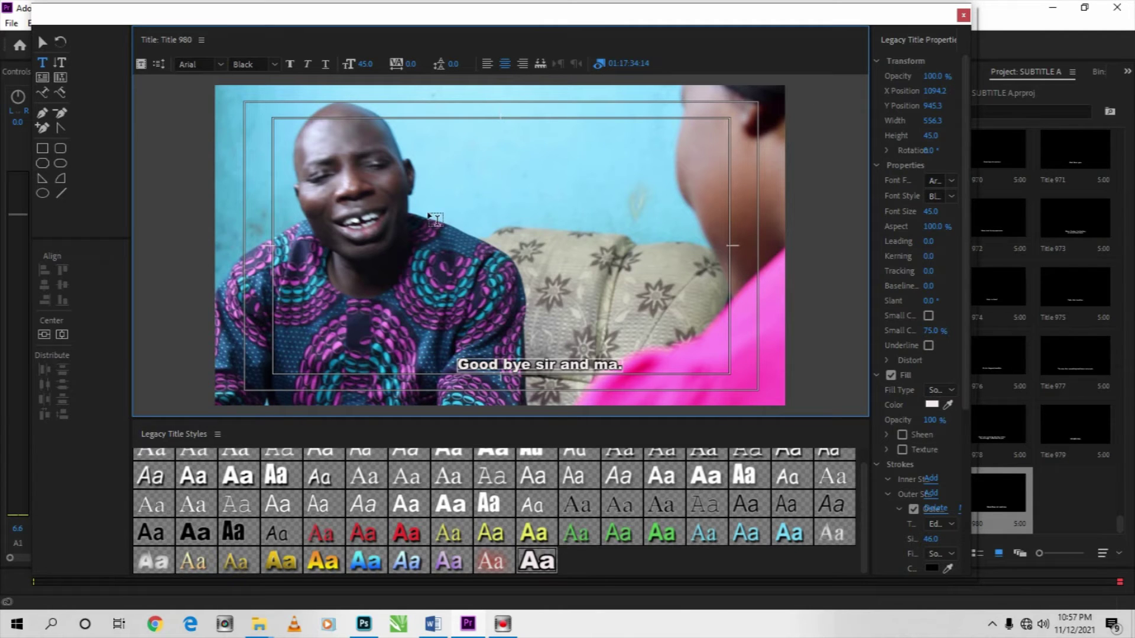
left_click(62, 336)
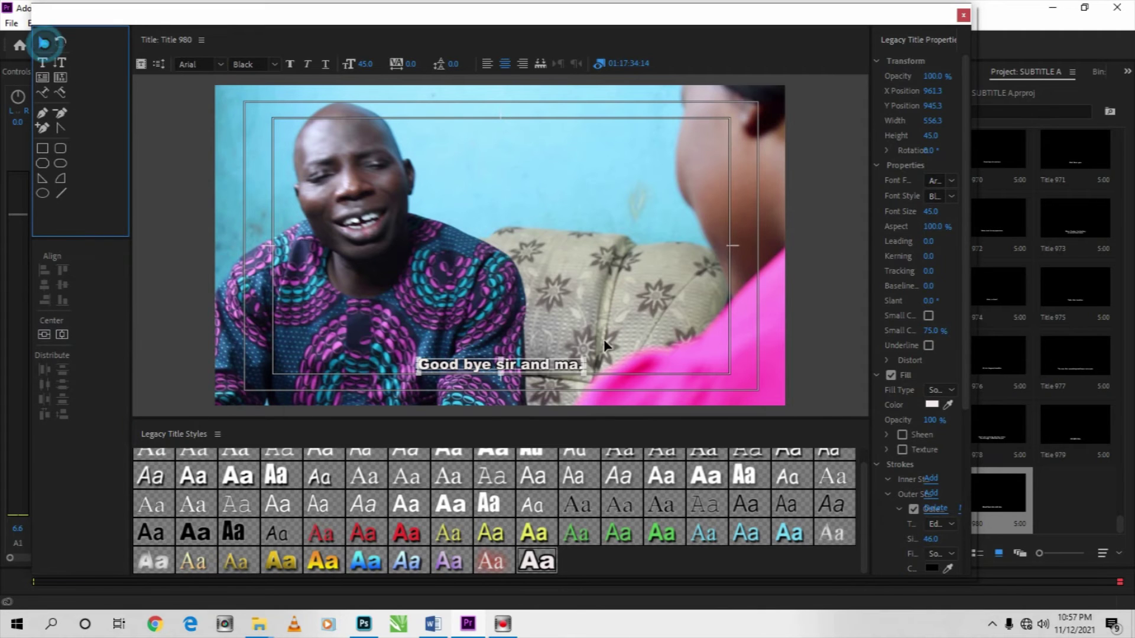
left_click(583, 299)
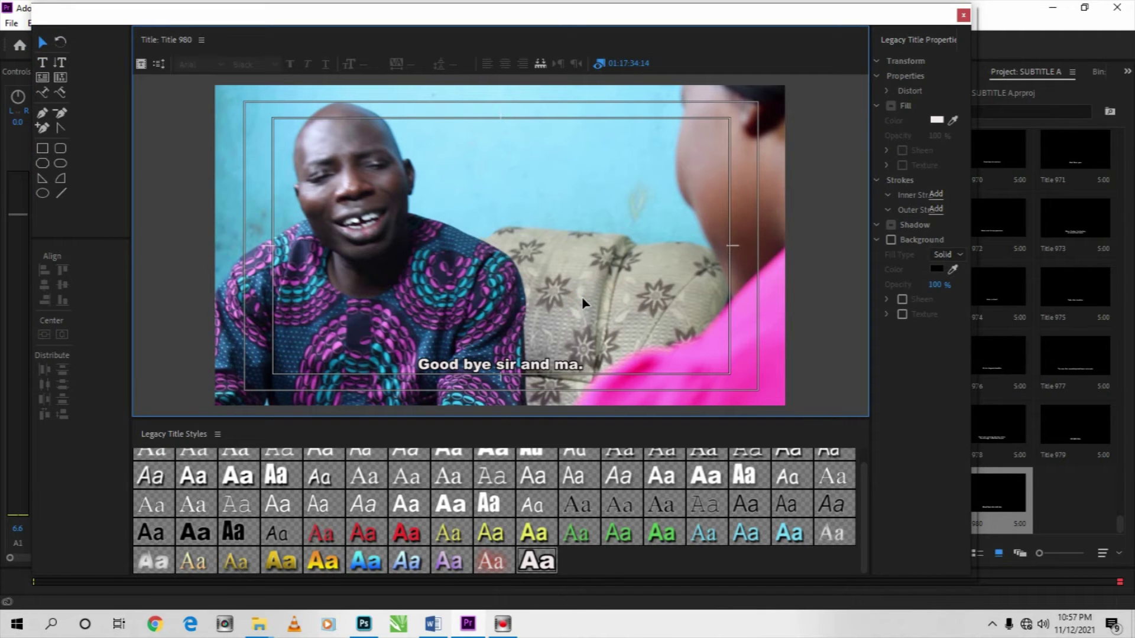
key("ctrl+s")
Close the title editor and play the sequence from just before the dialogue
left_click(436, 630)
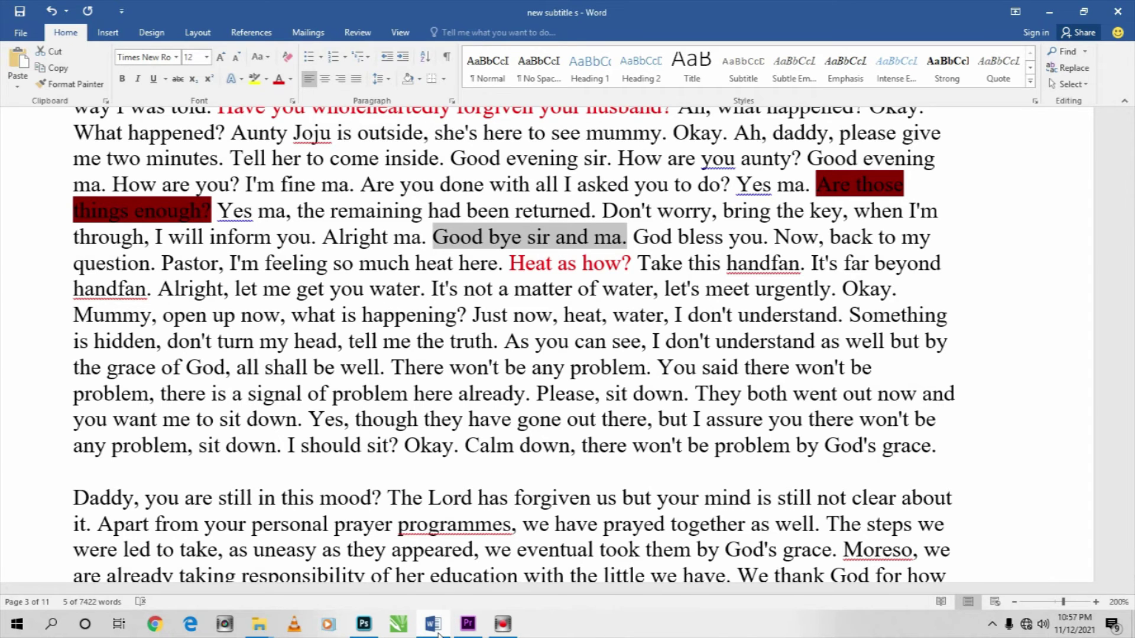
left_click(436, 630)
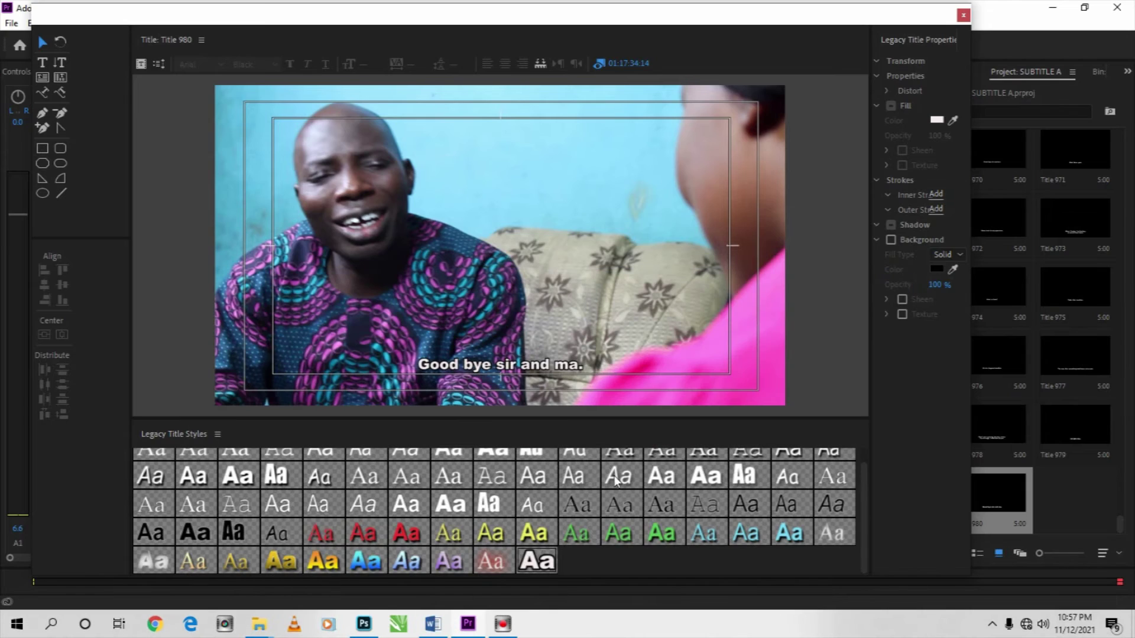
left_click(964, 16)
left_click_drag(512, 429, 509, 429)
key("space")
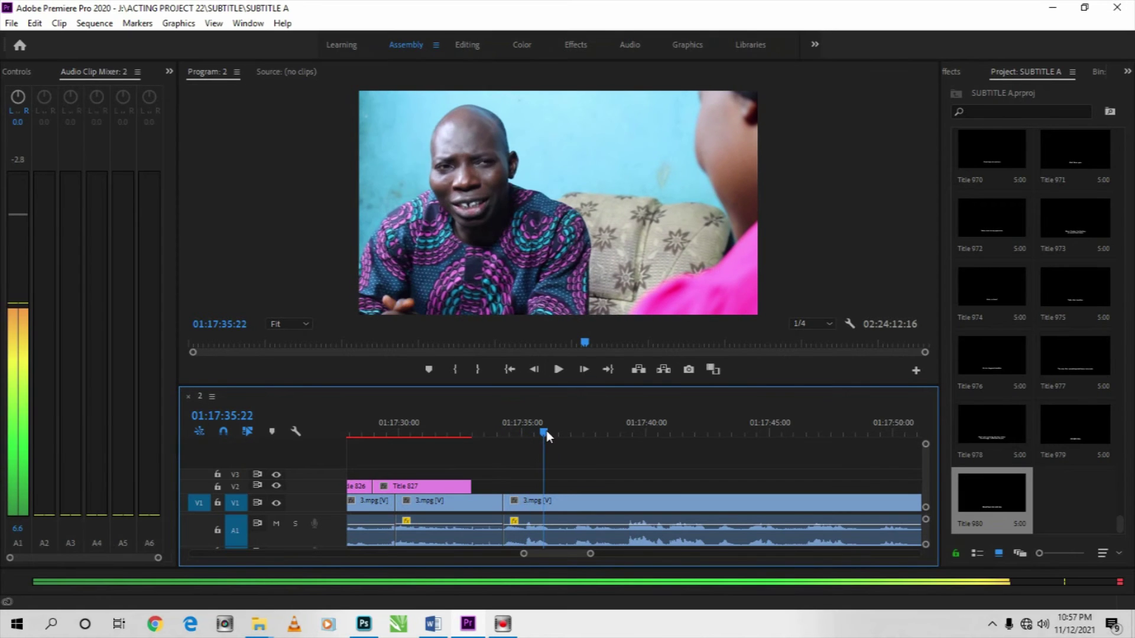
Place Title 979 on V2 at the playhead near 01:17:34 and enlarge the audio track area
left_click_drag(547, 431, 512, 431)
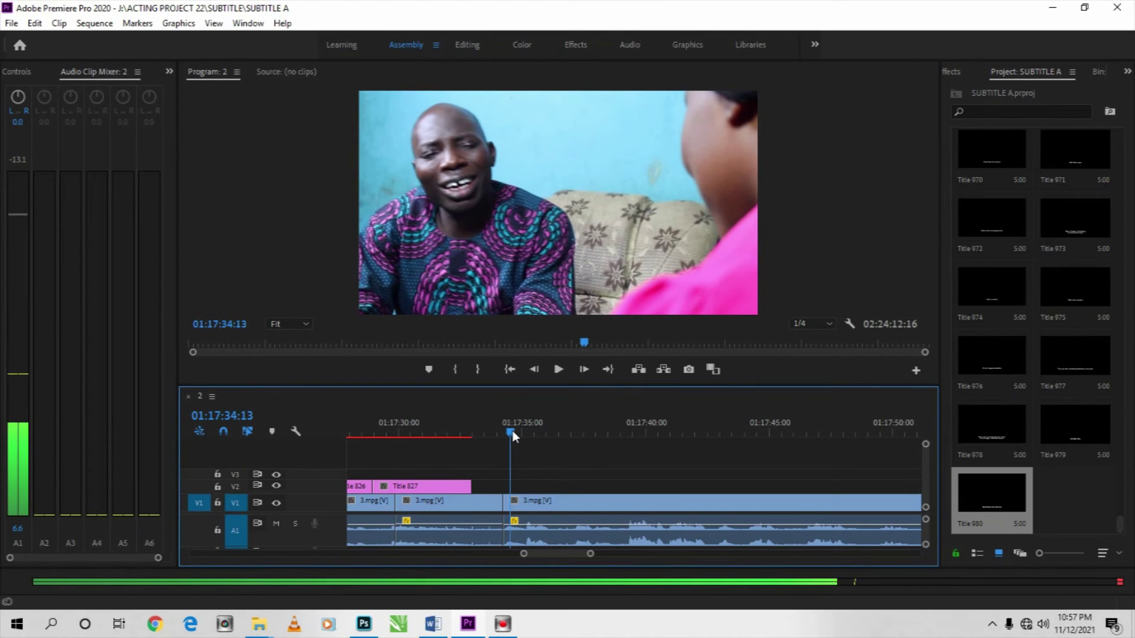
left_click(1074, 429)
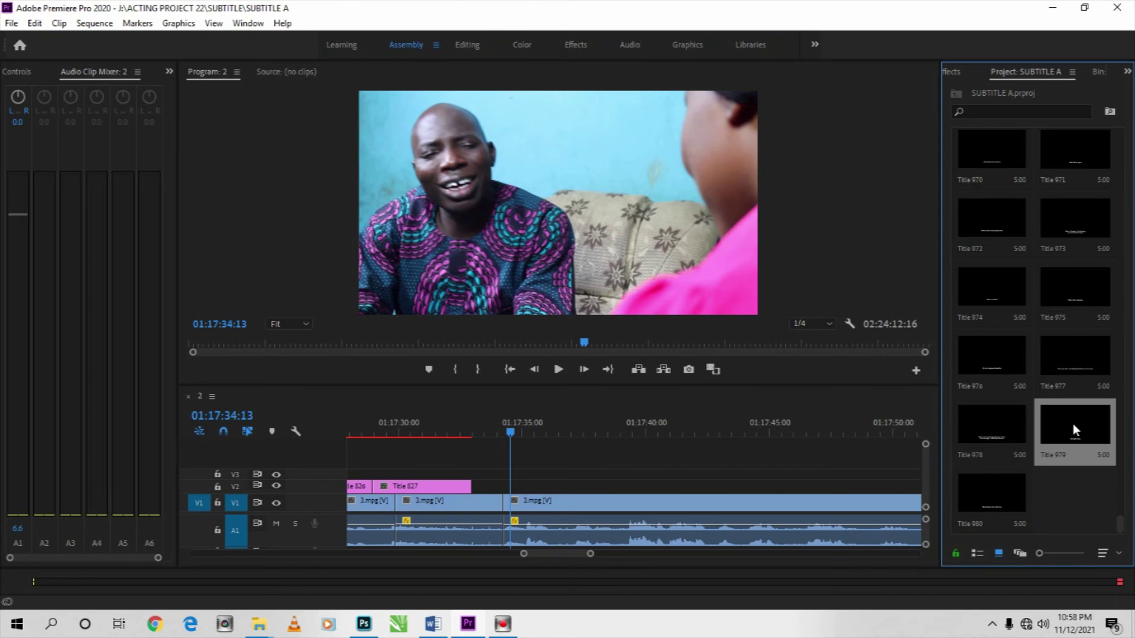
left_click_drag(1073, 424, 523, 487)
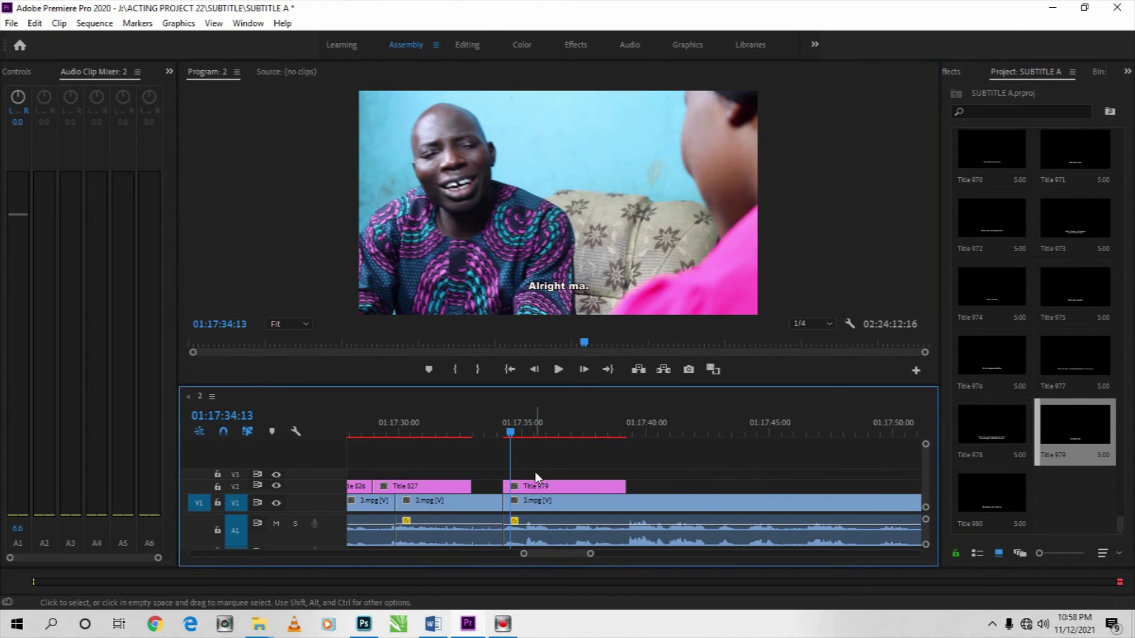
left_click_drag(507, 424, 499, 425)
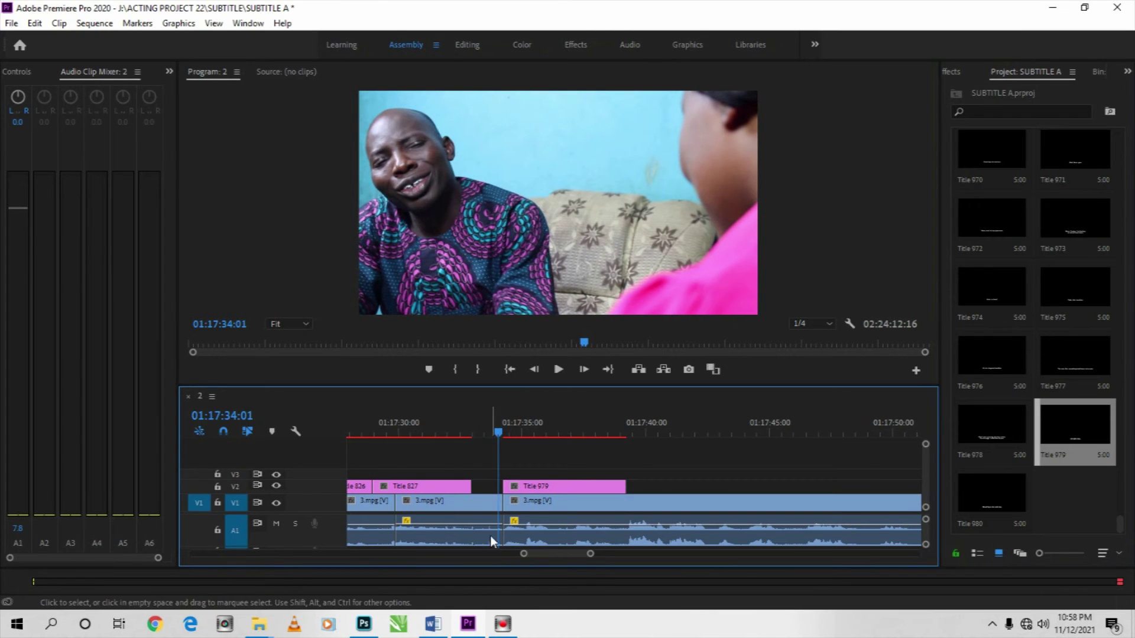
left_click_drag(333, 513, 335, 542)
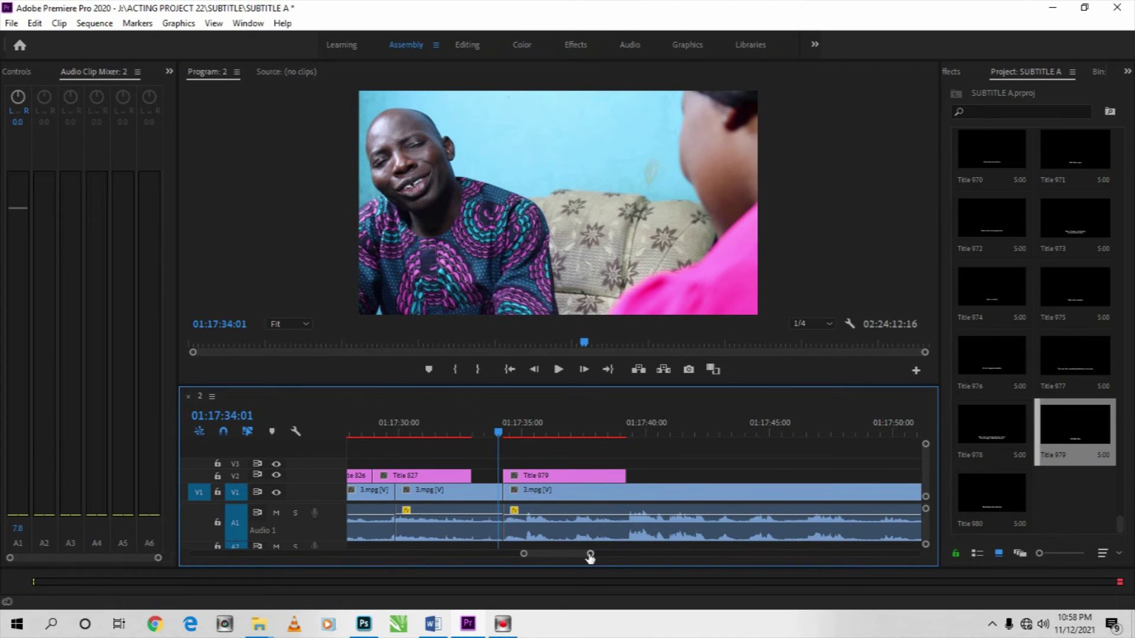
Shift Title 979 to start near 01:17:35 and trim its end where the line finishes
left_click_drag(590, 557, 579, 554)
mouse_move(642, 477)
left_mouse_down()
mouse_move(680, 481)
mouse_move(662, 473)
left_mouse_up()
scroll(662, 473, "down", 3)
left_click(527, 428)
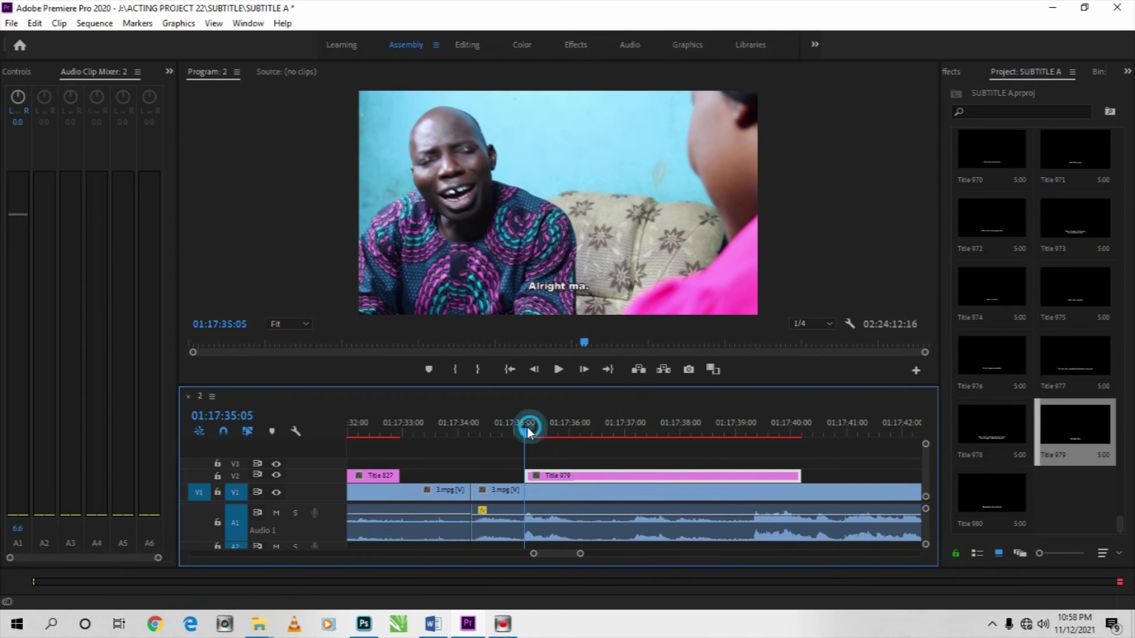
mouse_move(528, 427)
left_mouse_down()
mouse_move(737, 433)
mouse_move(505, 433)
left_mouse_up()
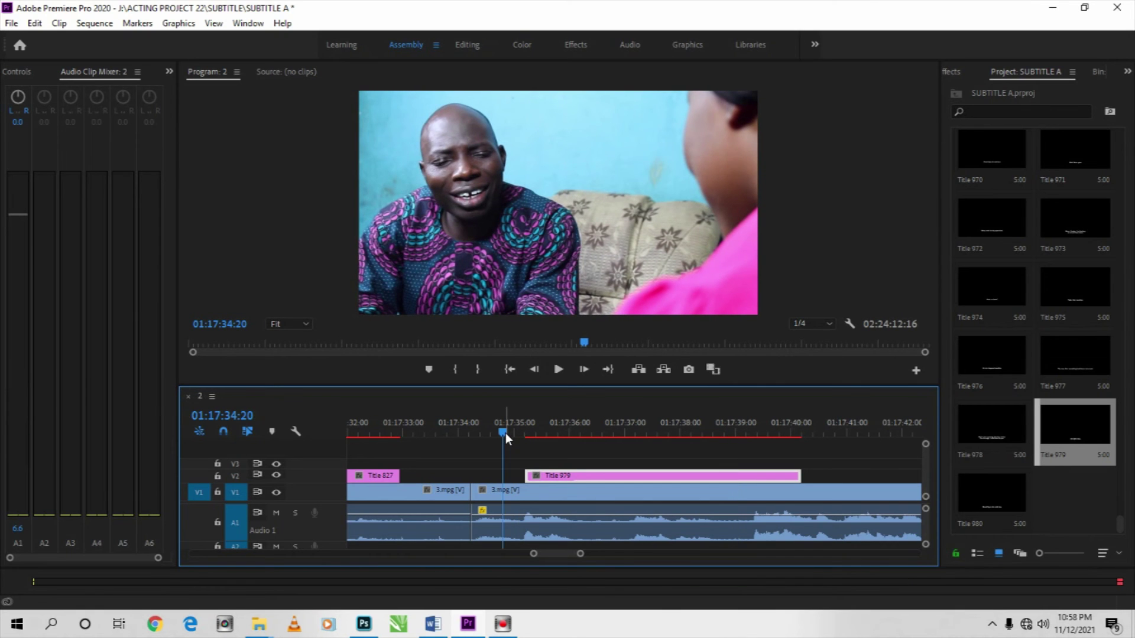
key("space")
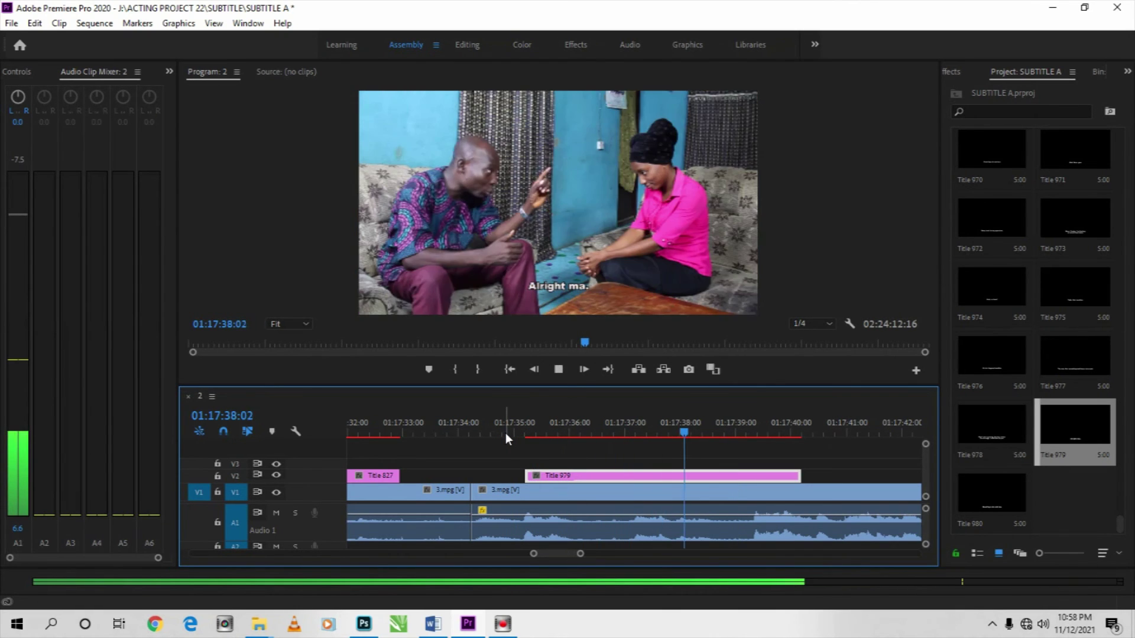
key("space")
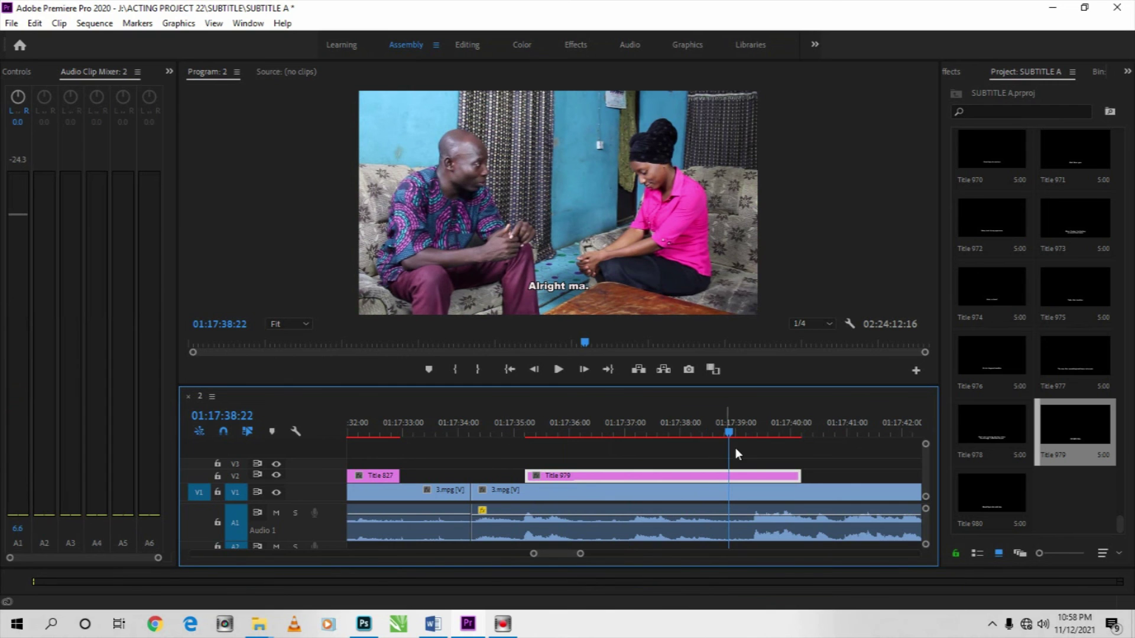
left_click_drag(799, 476, 727, 476)
Play back from just before 01:17:35 to check the shortened subtitle's timing
left_click(562, 431)
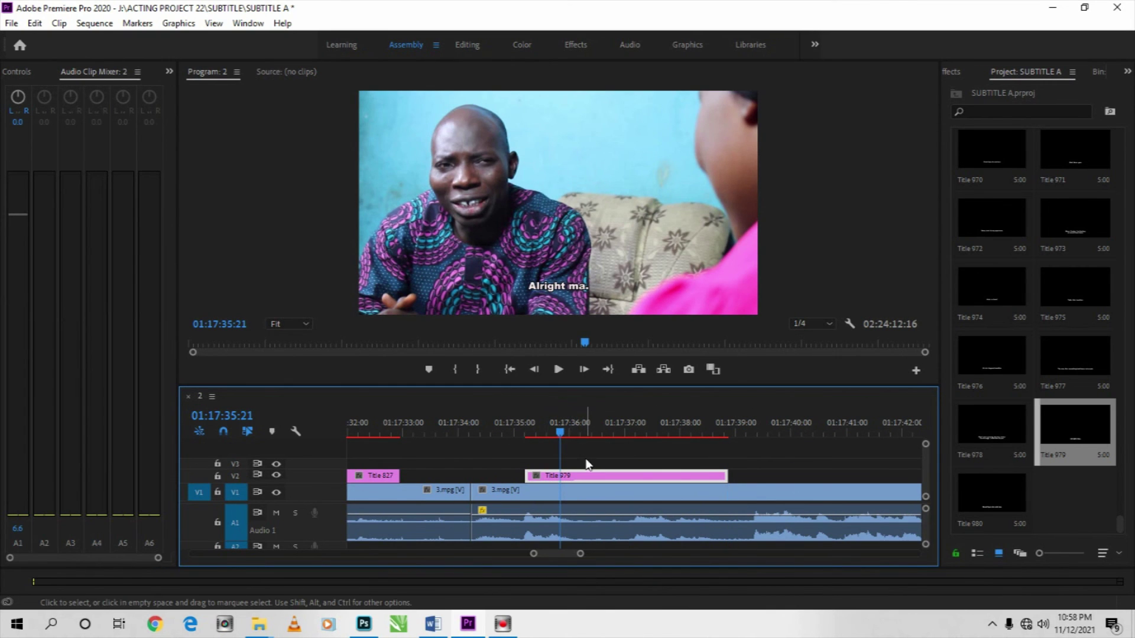
scroll(590, 477, "down", 2)
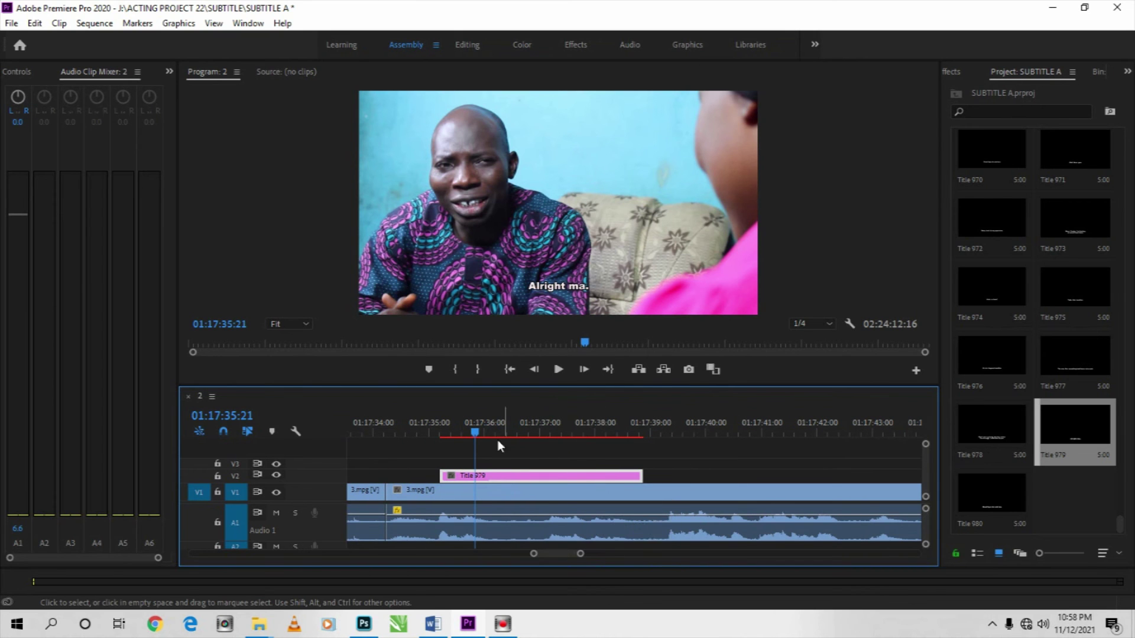
mouse_move(474, 432)
left_mouse_down()
mouse_move(432, 422)
mouse_move(489, 428)
left_mouse_up()
left_click(426, 433)
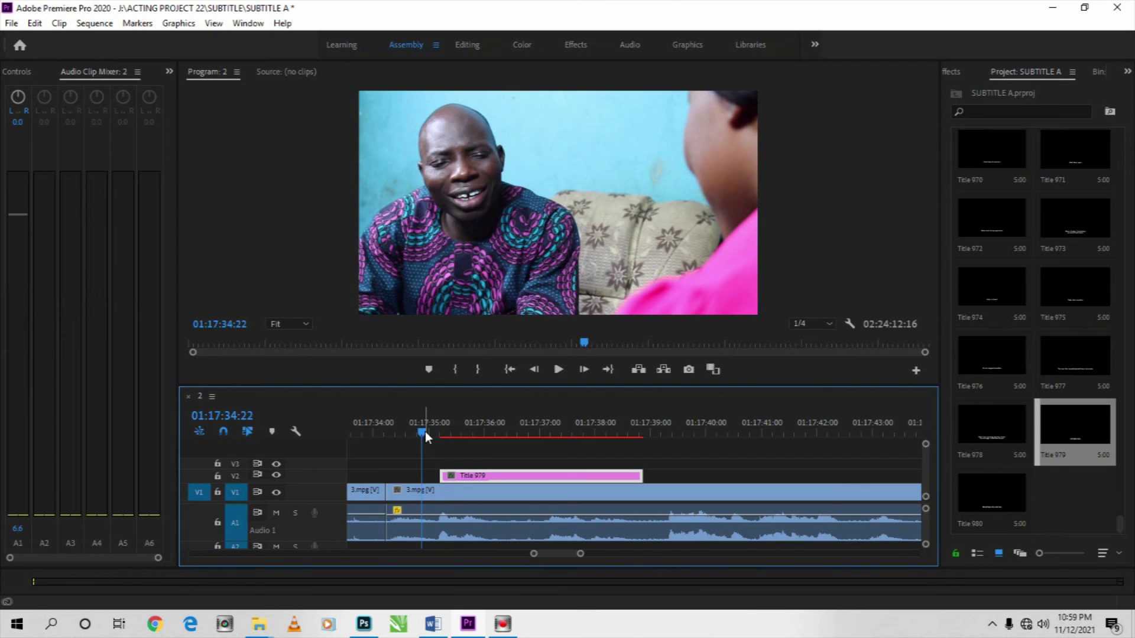
key("space")
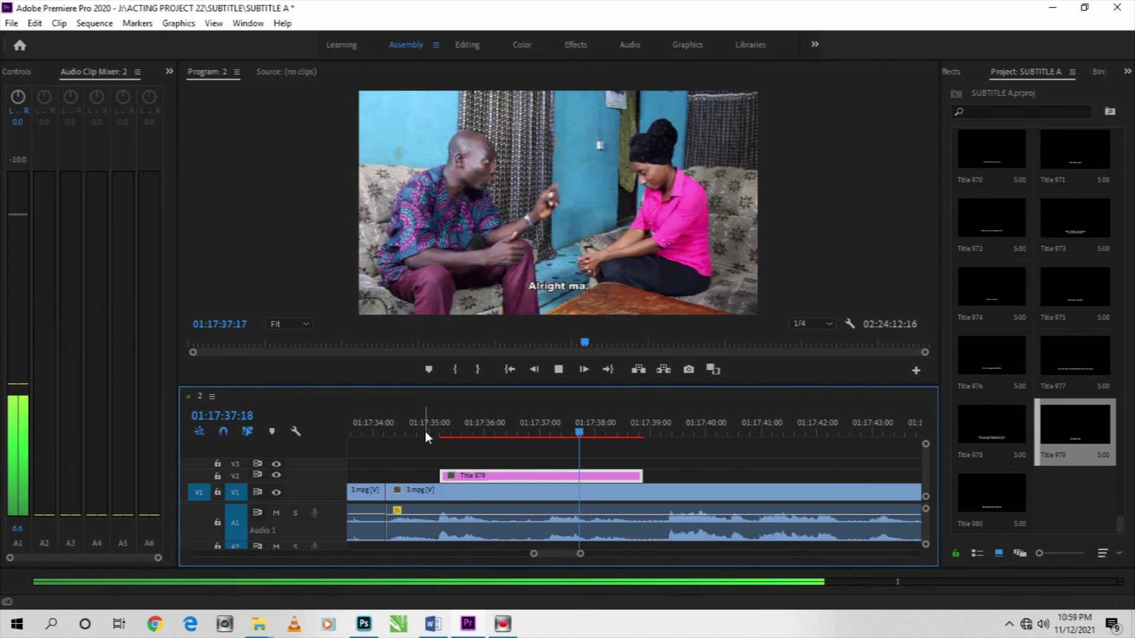
key("space")
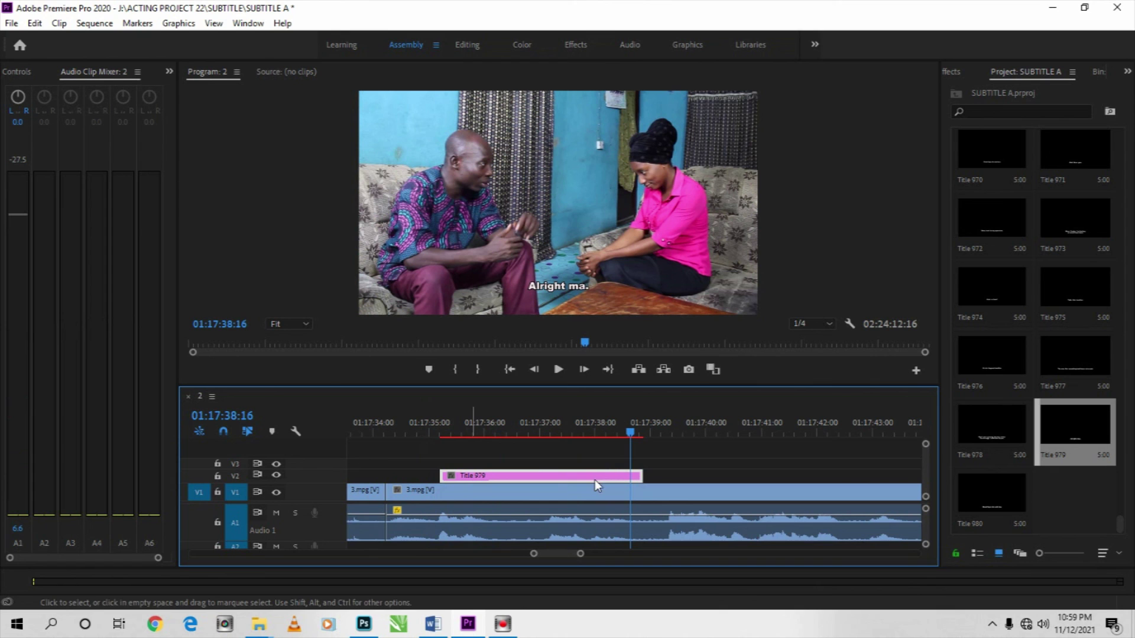
Place Title 980 on V2 at 01:17:39:09 and trim it to end at 01:17:42:17
left_click(985, 491)
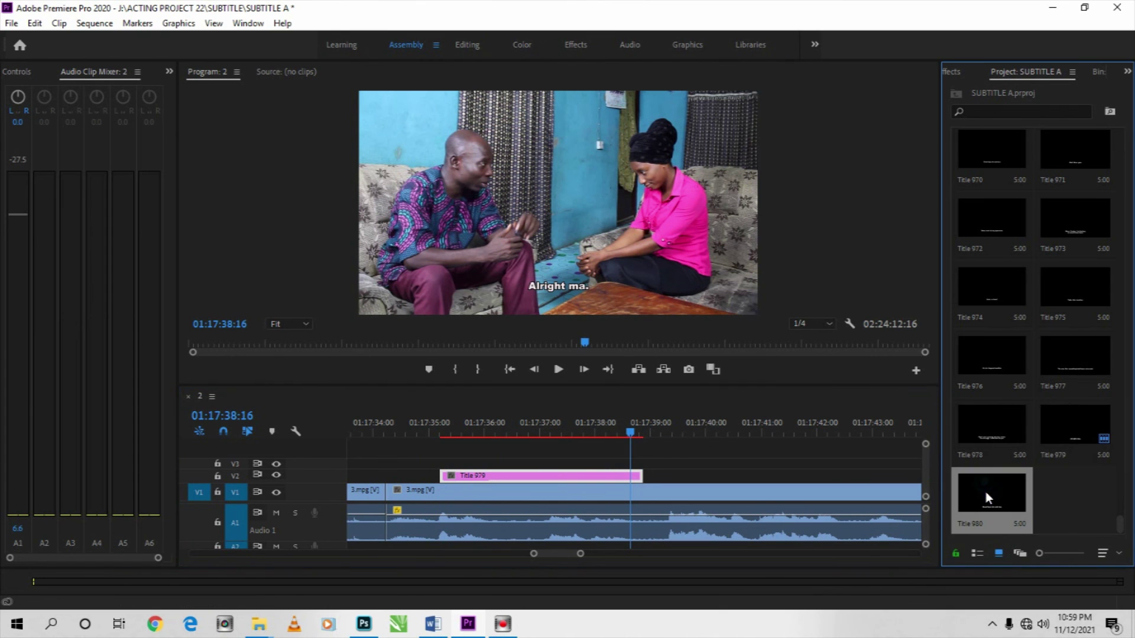
left_click_drag(987, 491, 668, 463)
left_click(670, 423)
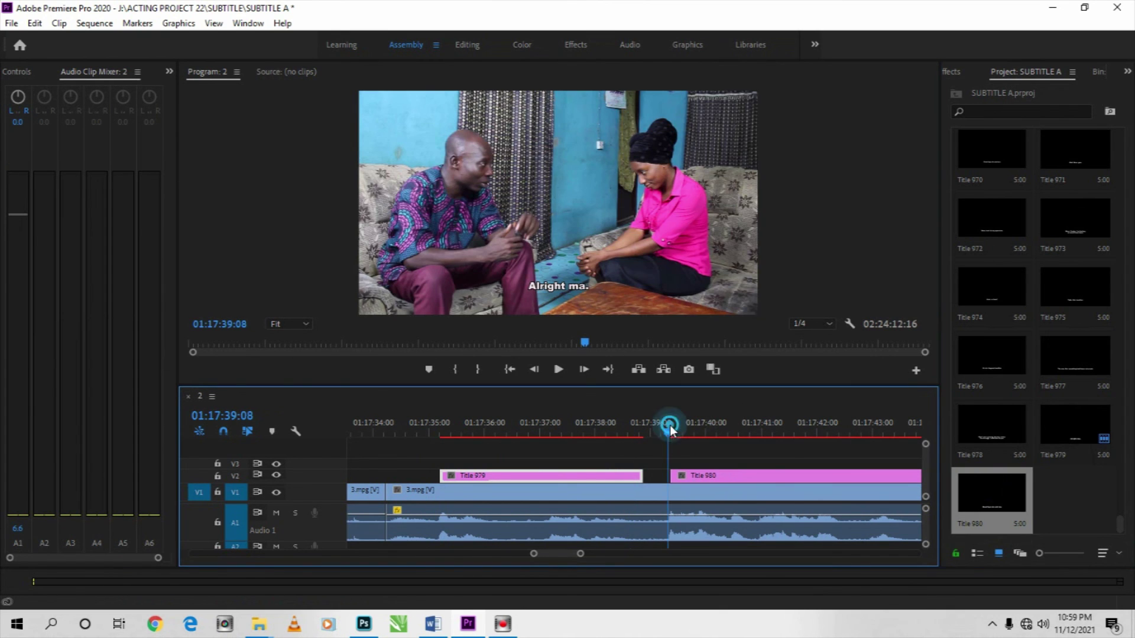
left_click(689, 475)
scroll(686, 474, "down", 2)
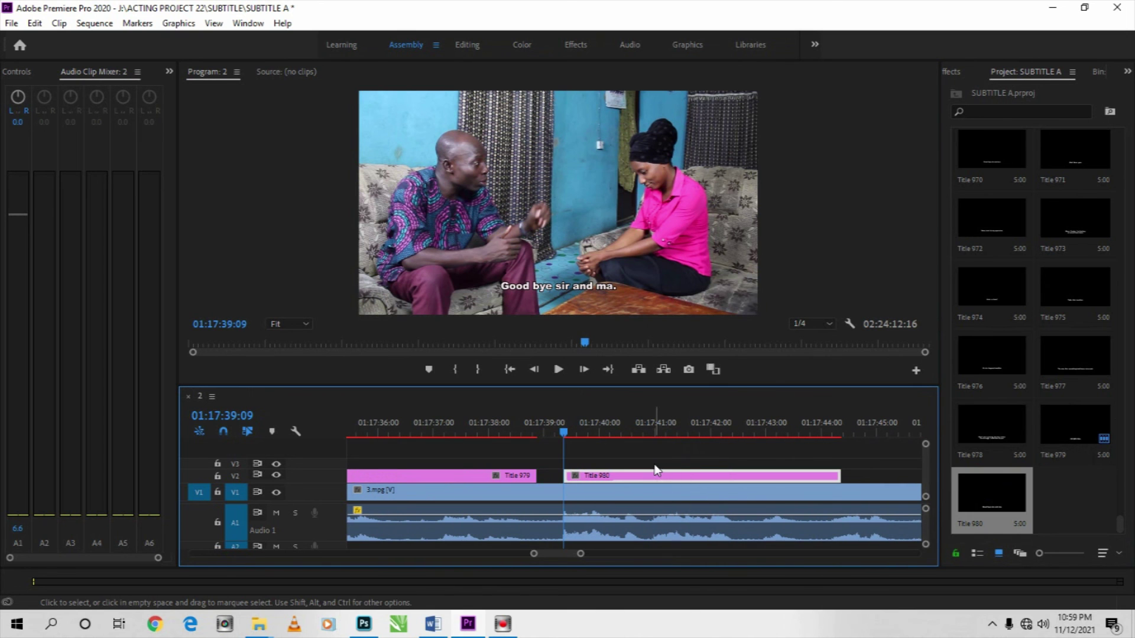
left_click(558, 369)
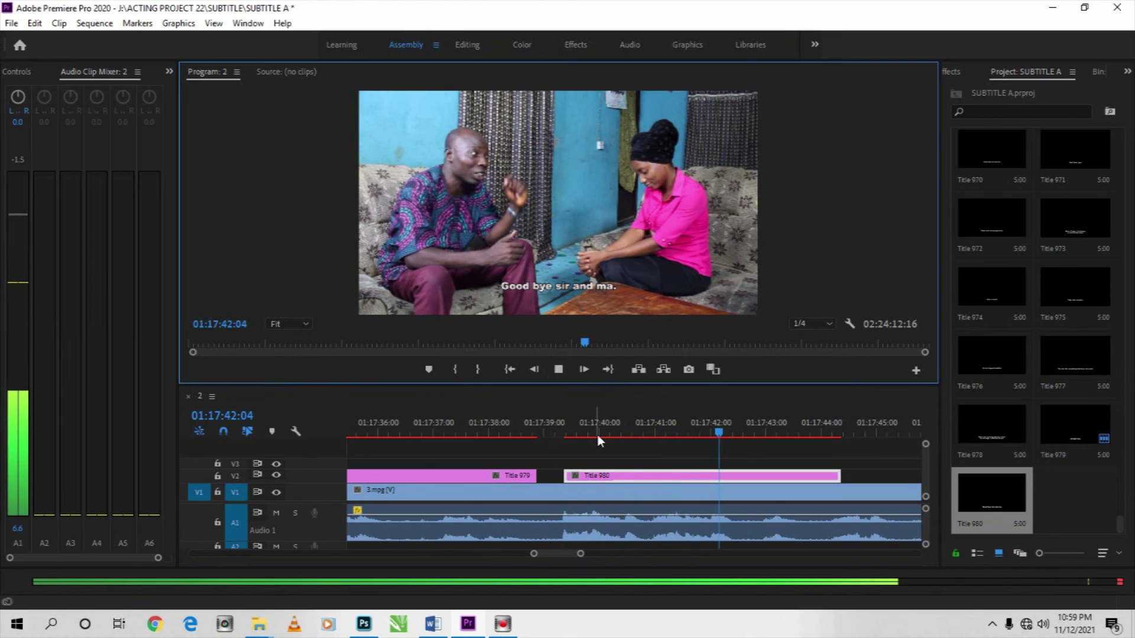
key("space")
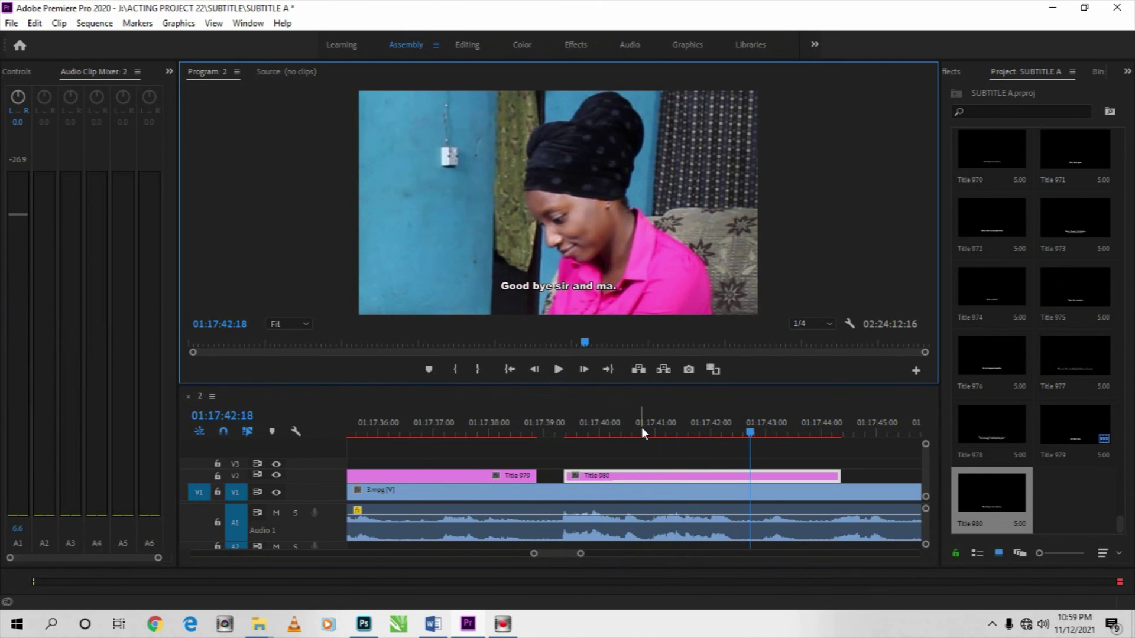
left_click_drag(839, 476, 749, 476)
Zoom the timeline out to view all subtitles and clear the project bin selection
scroll(771, 478, "up", 3)
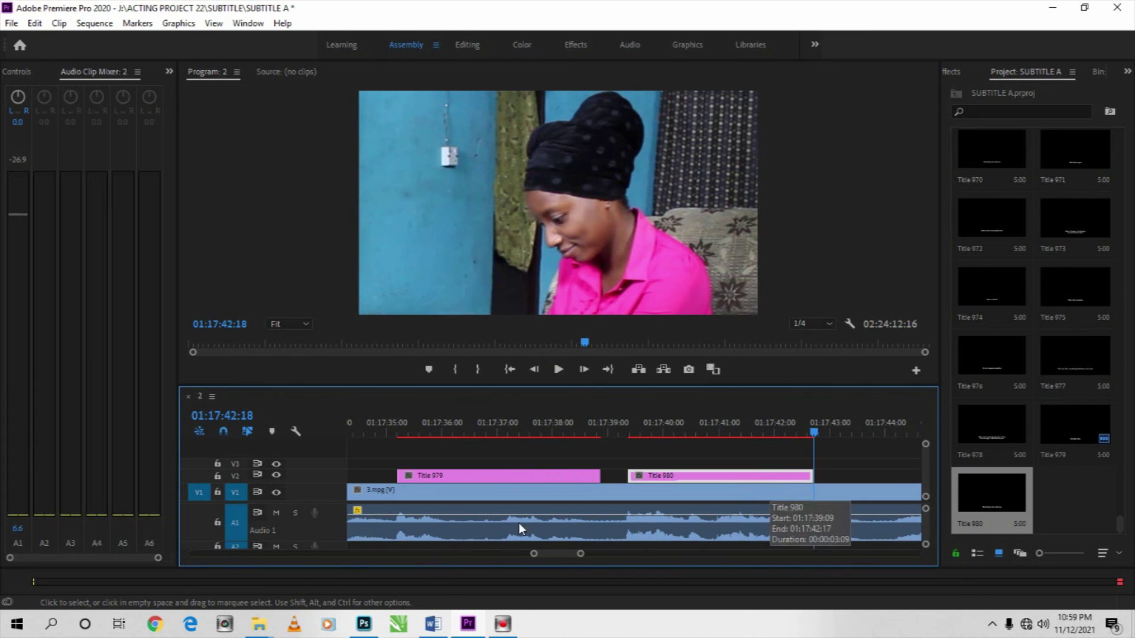
mouse_move(534, 554)
left_mouse_down()
mouse_move(478, 555)
mouse_move(524, 554)
left_mouse_up()
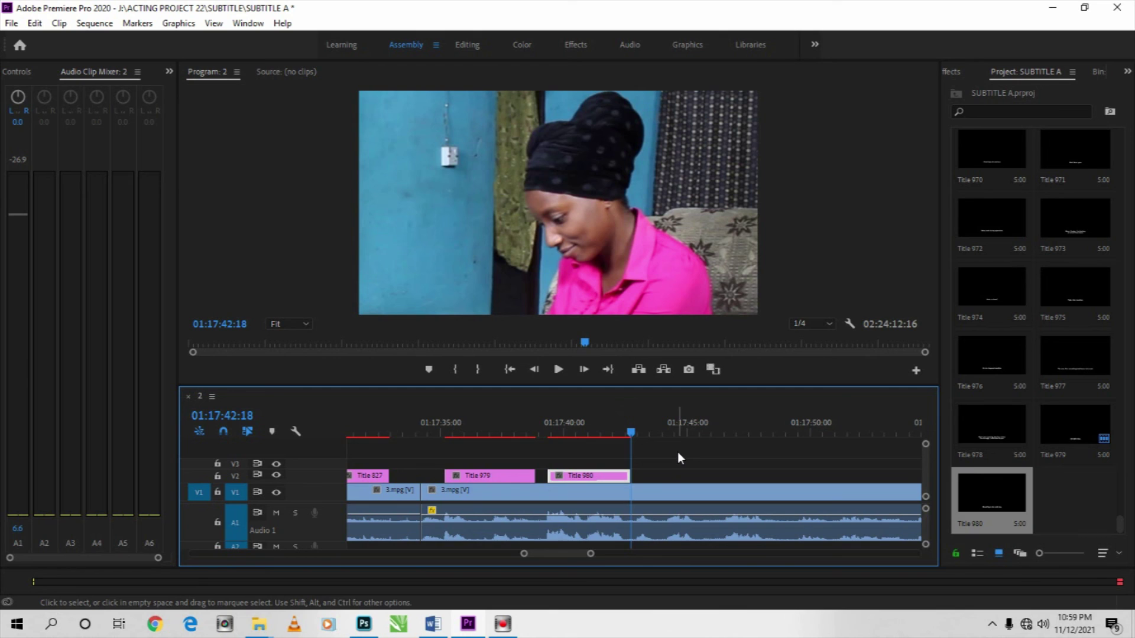
scroll(678, 454, "down", 2)
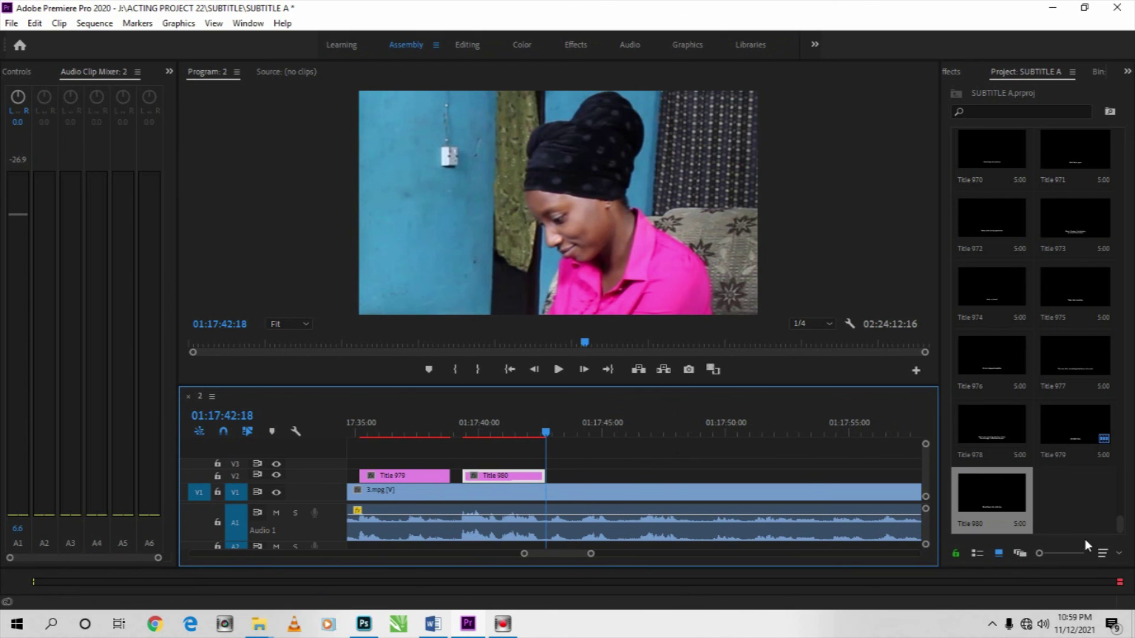
left_click(1060, 500)
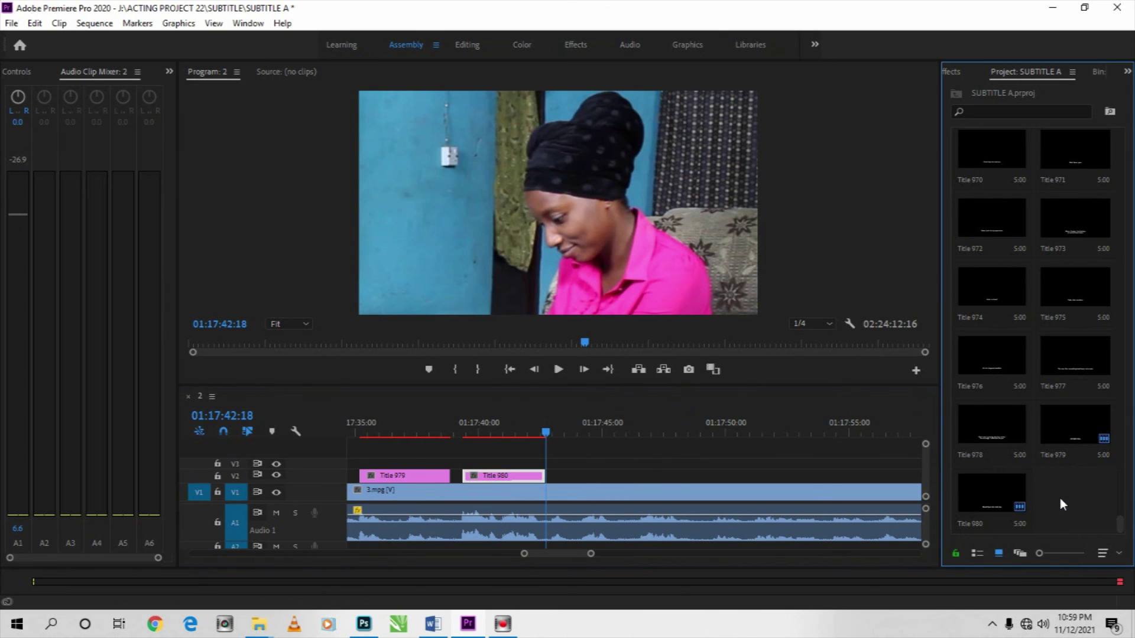